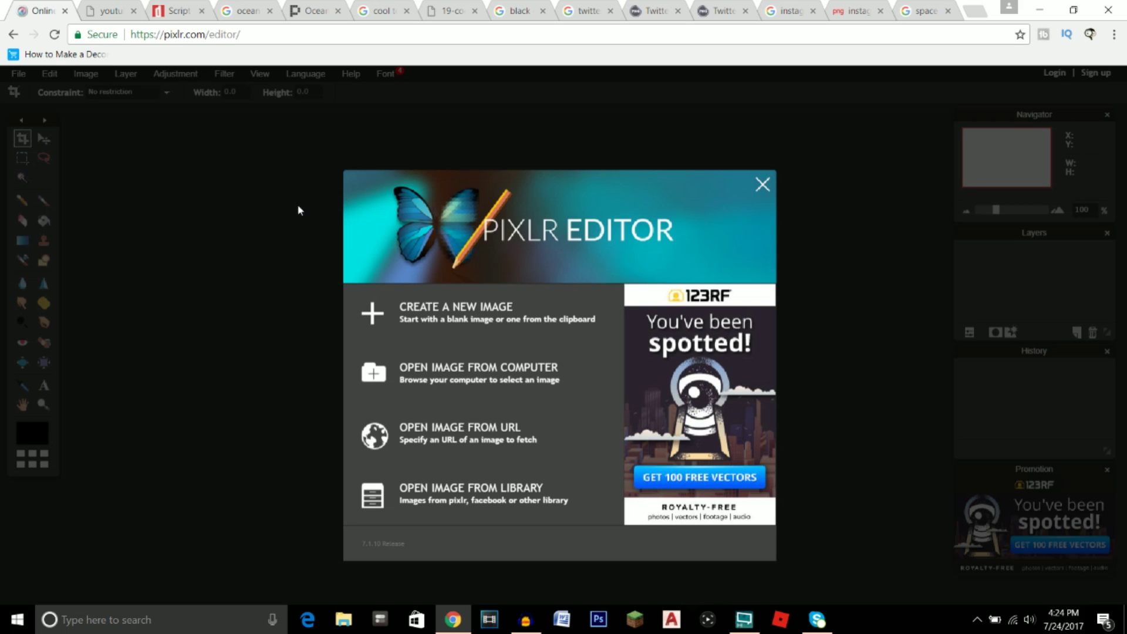
Step: Make a new Untitled canvas 2560 px wide by 1440 px high with a transparent background
left_click(498, 321)
type("2560")
left_click(569, 380)
type("1440")
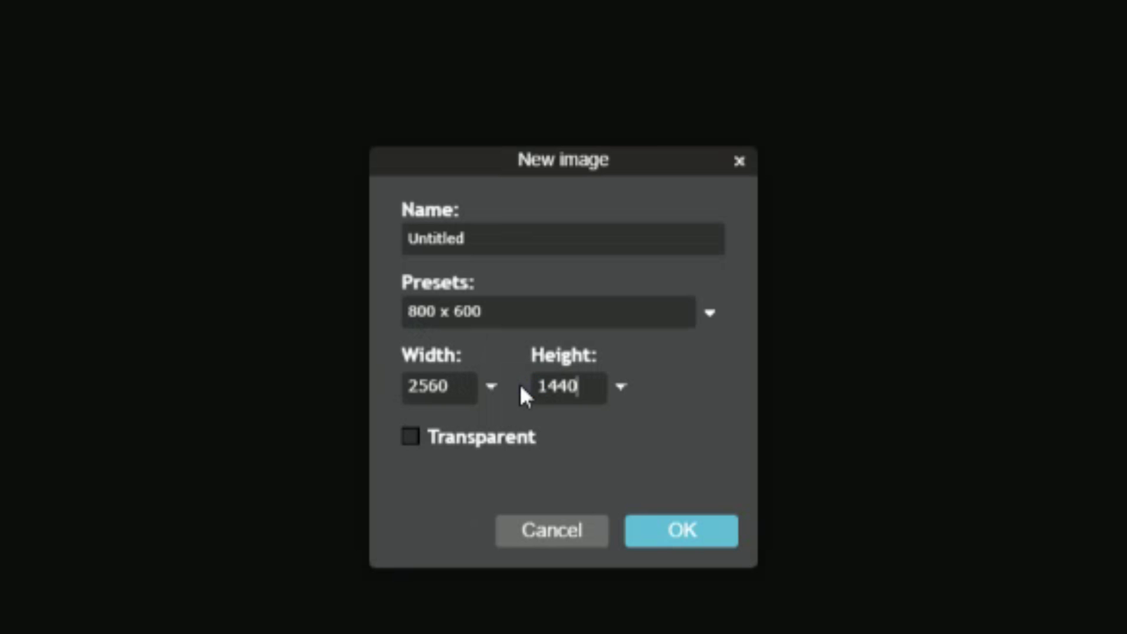
left_click(413, 438)
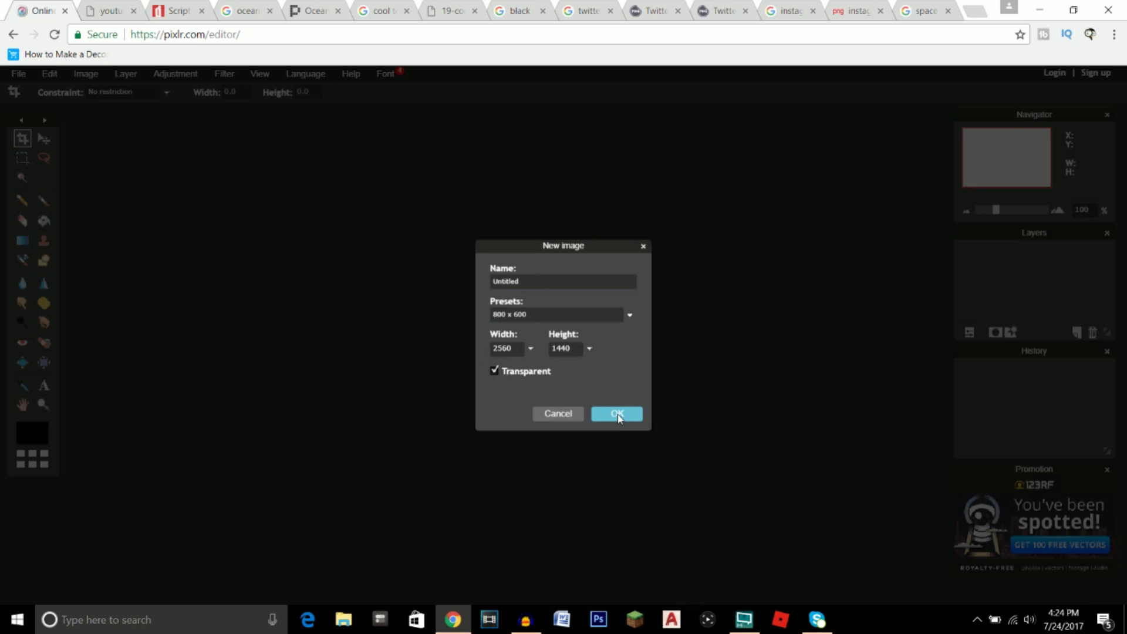
left_click(616, 414)
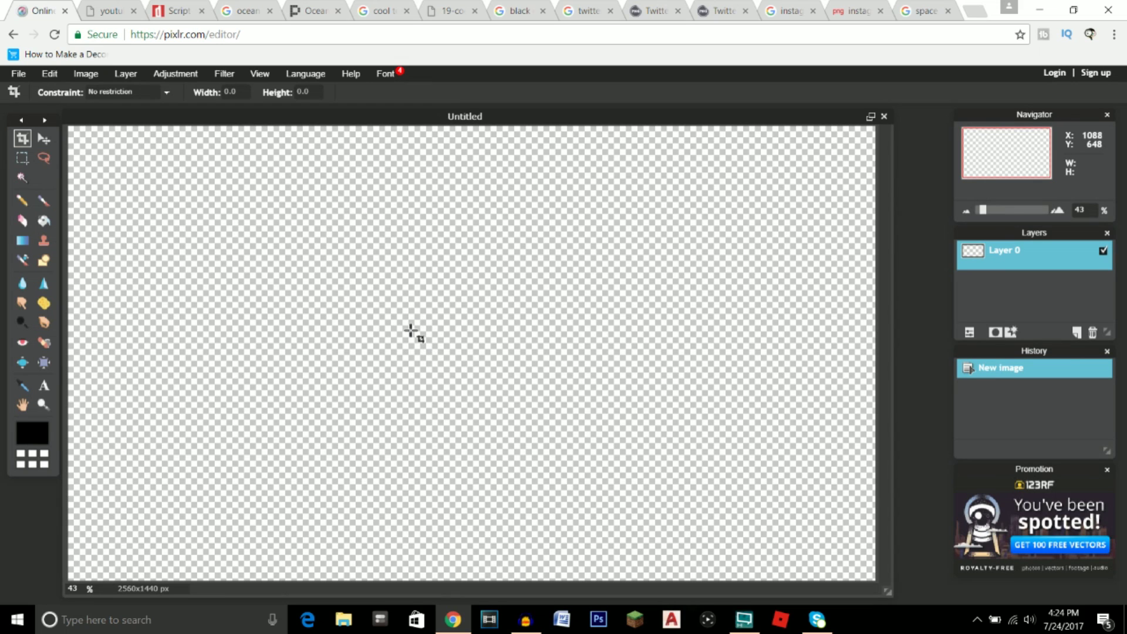
scroll(411, 332, "down", 2)
scroll(411, 332, "up", 2)
scroll(411, 331, "down", 2)
scroll(411, 332, "up", 1)
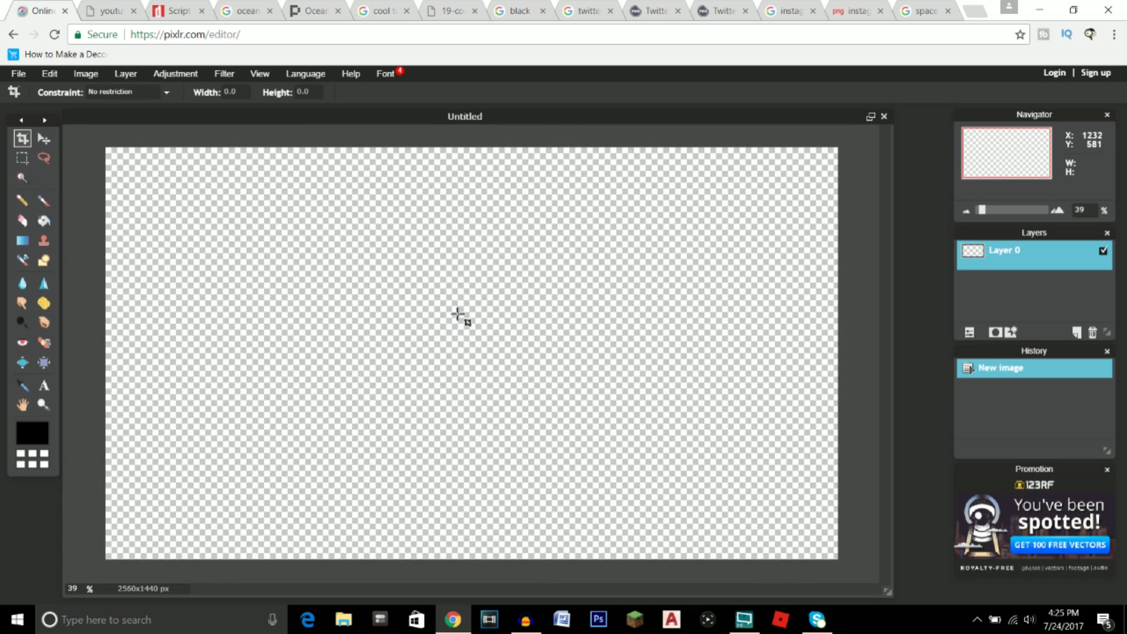
left_click(110, 13)
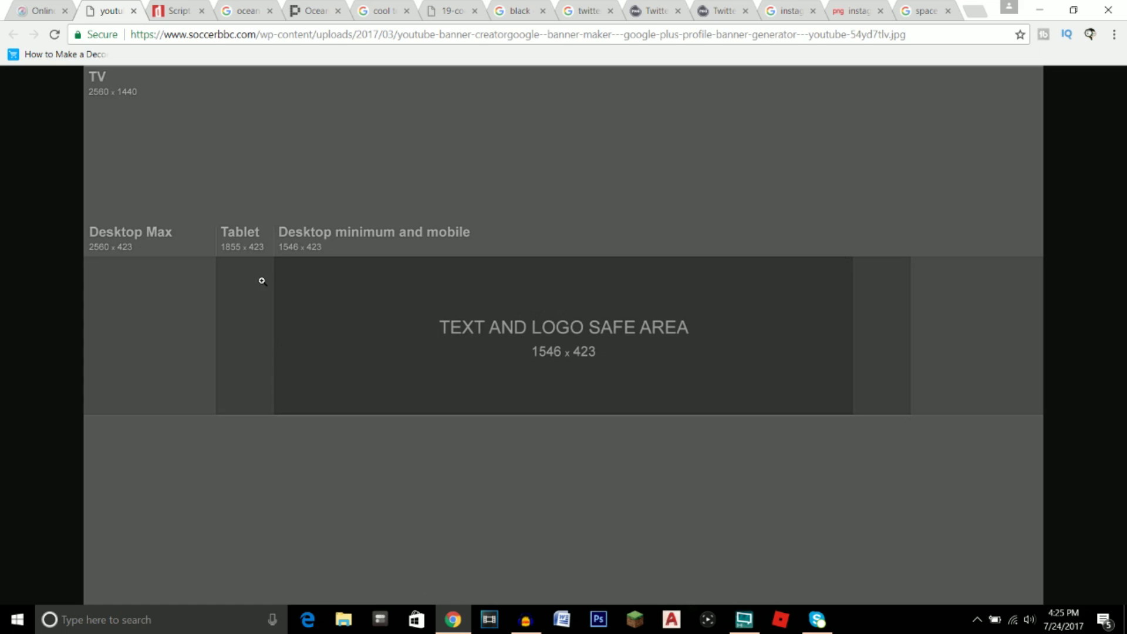
right_click(526, 194)
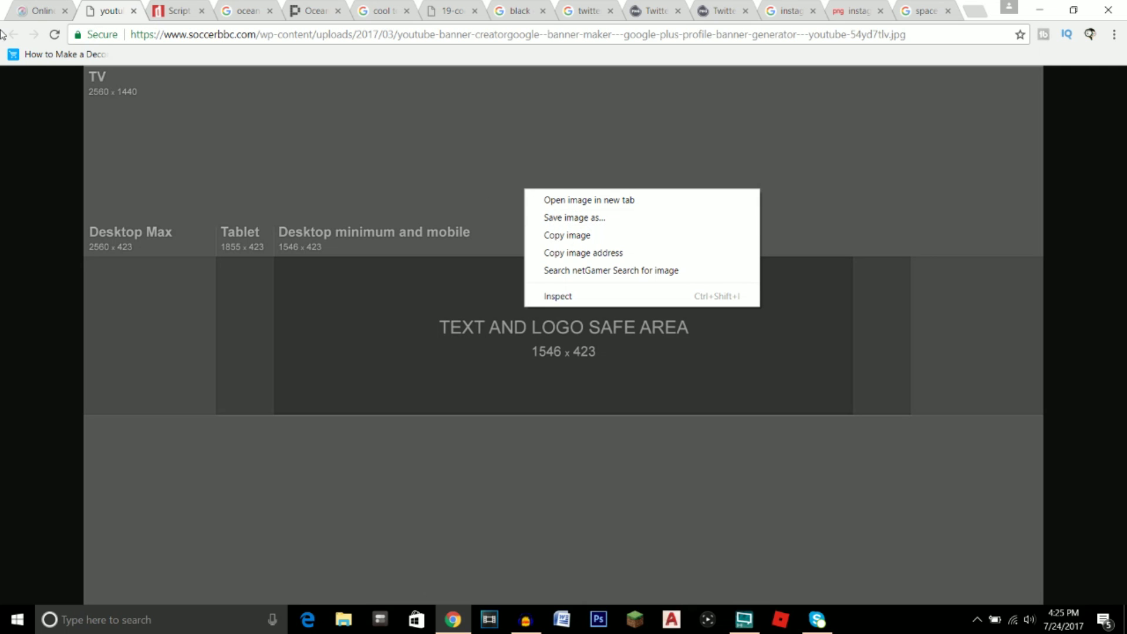
left_click(51, 18)
left_click(52, 18)
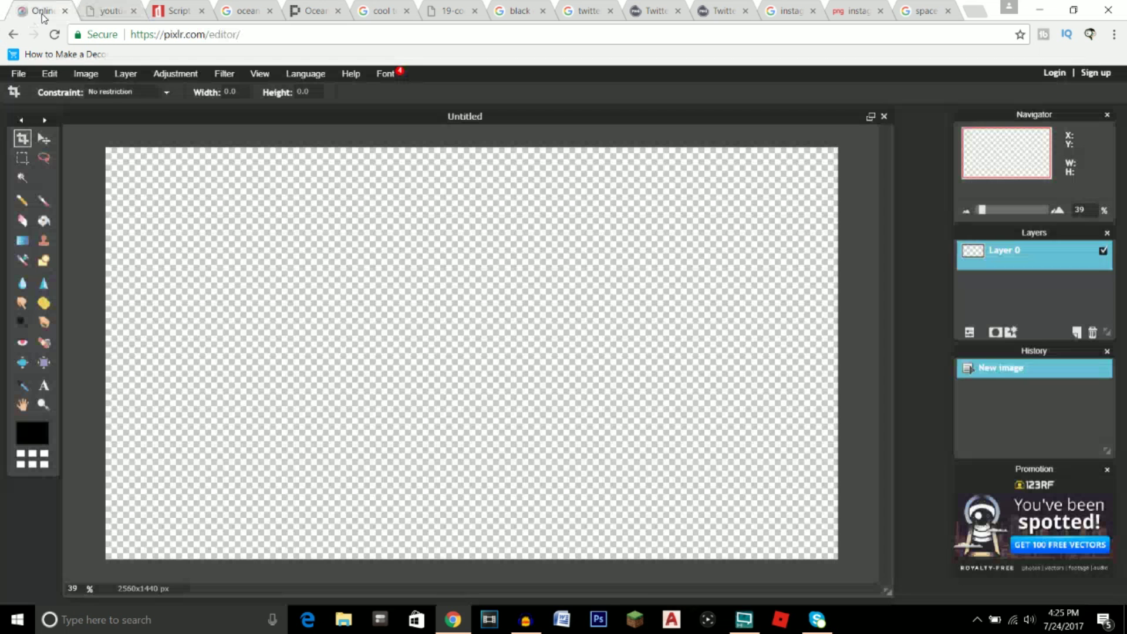
Step: Load Channel Art Template from the Desktop as Layer 1 over the blank canvas
left_click(126, 74)
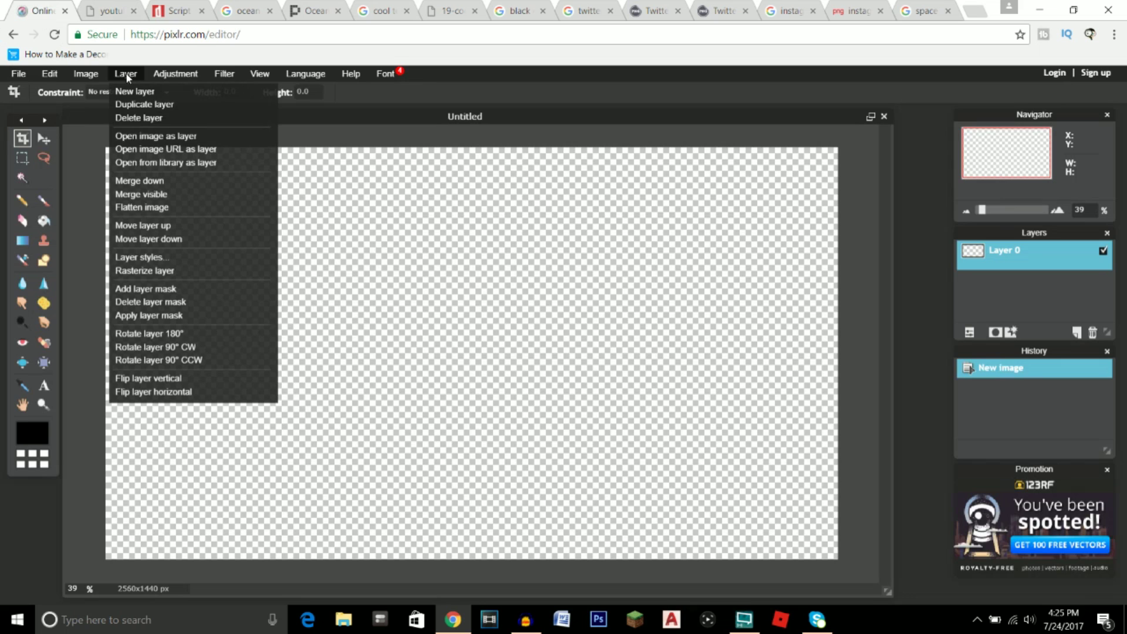
left_click(156, 136)
left_click(252, 340)
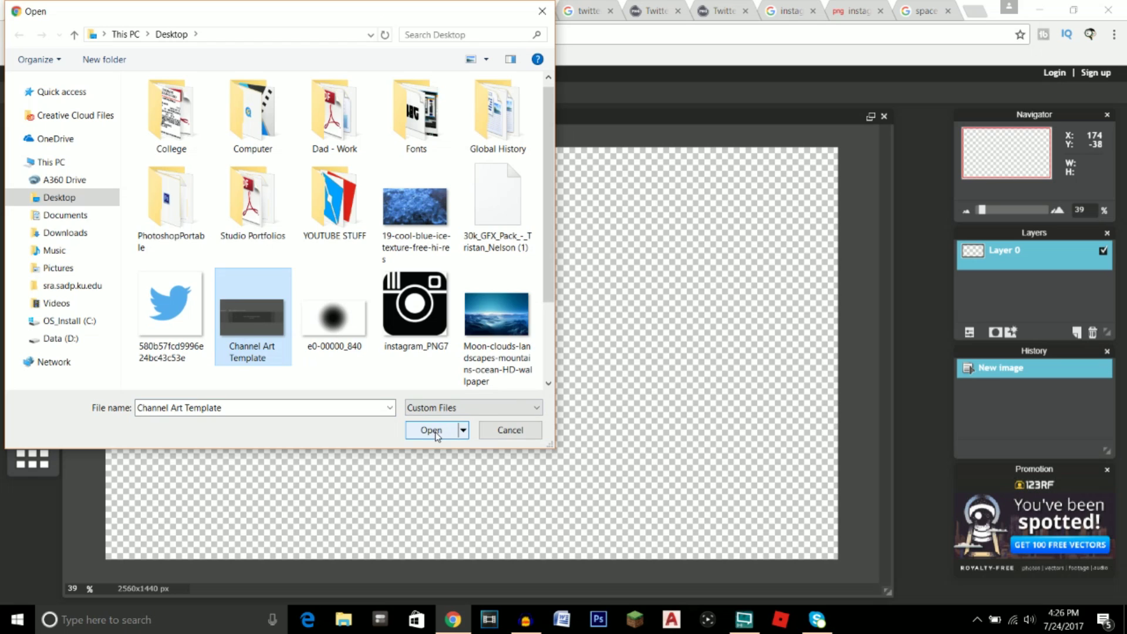
left_click(430, 430)
left_click(42, 140)
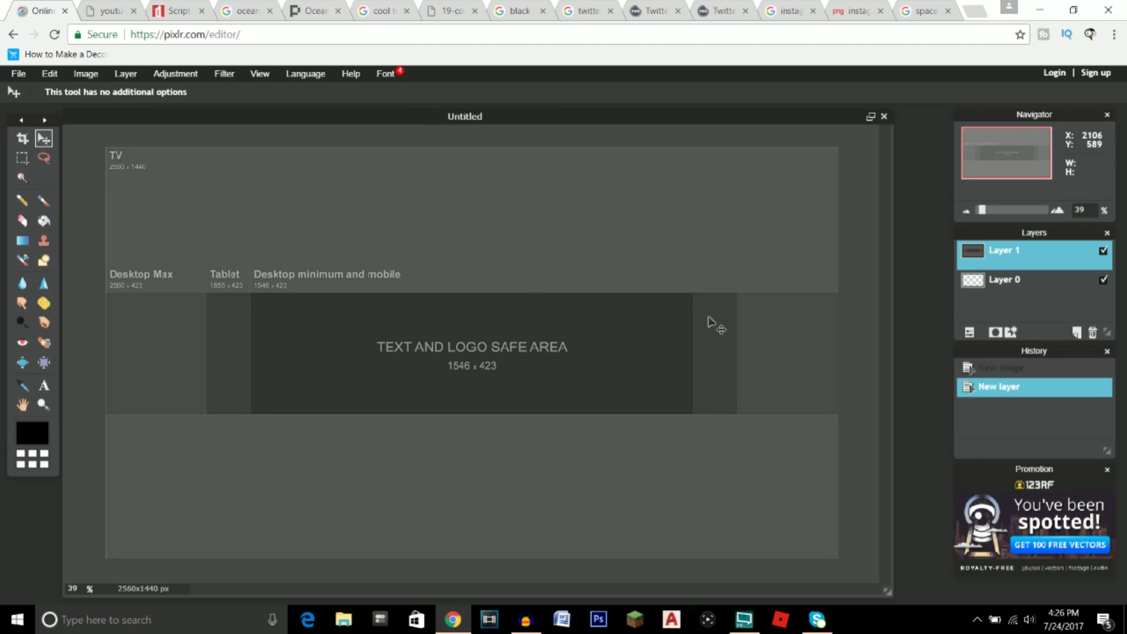
Step: On a new Layer 2, draw filled black rectangles over the top and bottom bands
left_click(1076, 333)
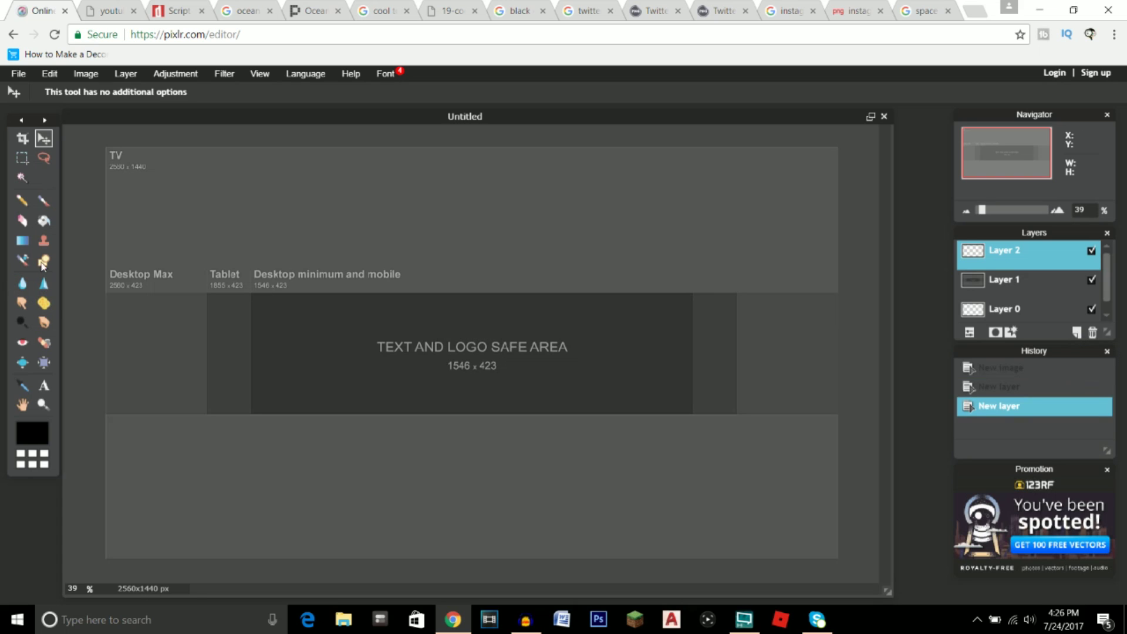
left_click(44, 260)
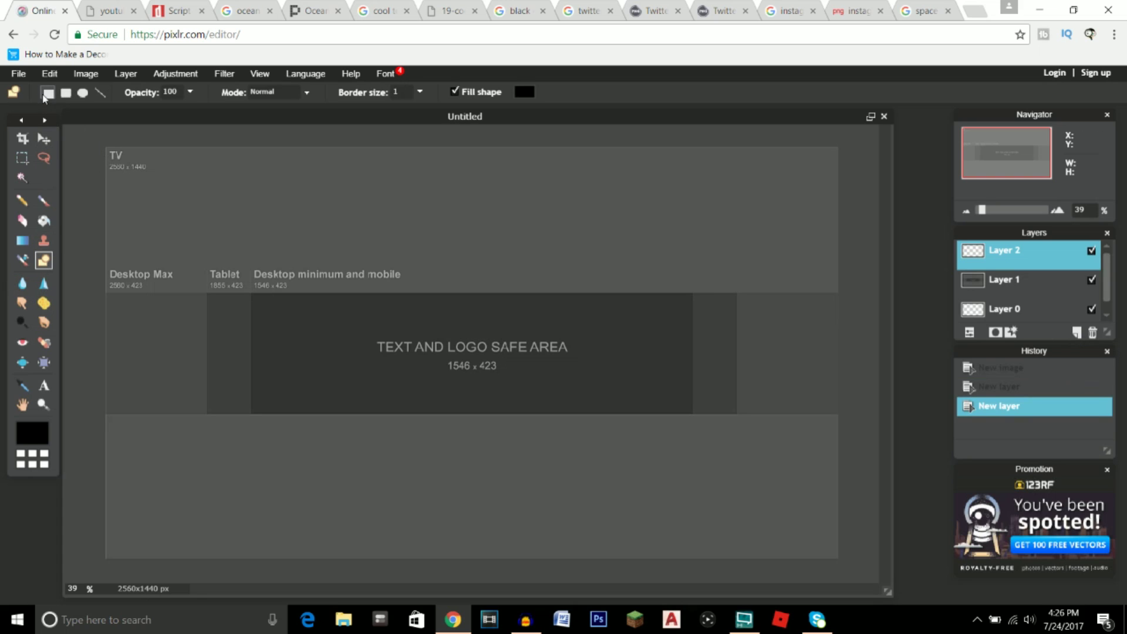
left_click_drag(118, 154, 838, 293)
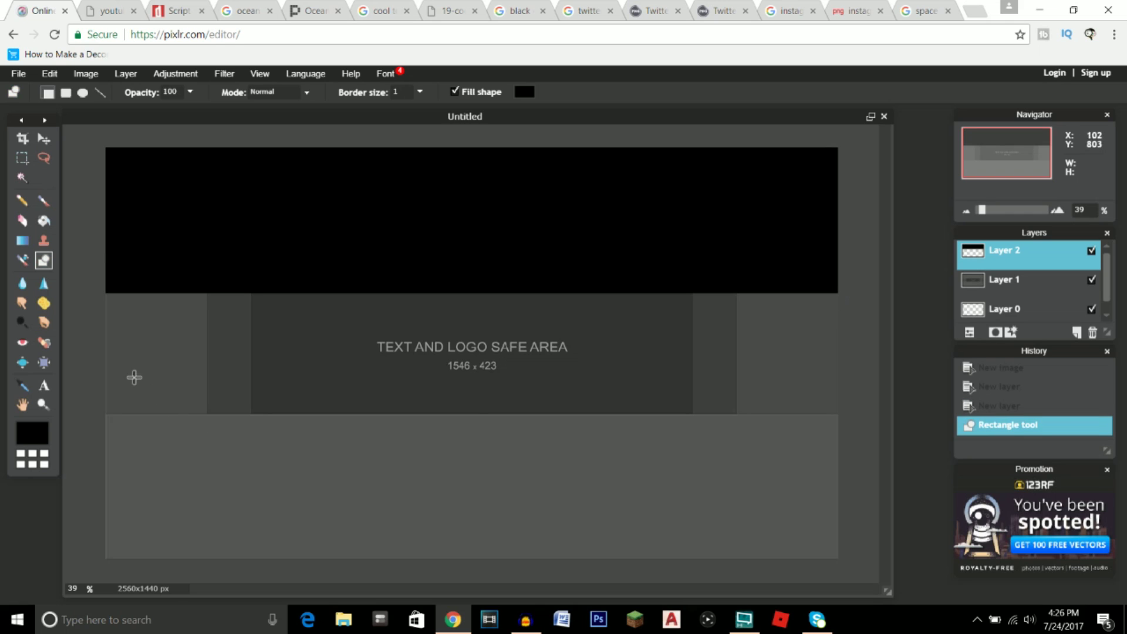
left_click_drag(105, 415, 853, 574)
key("v")
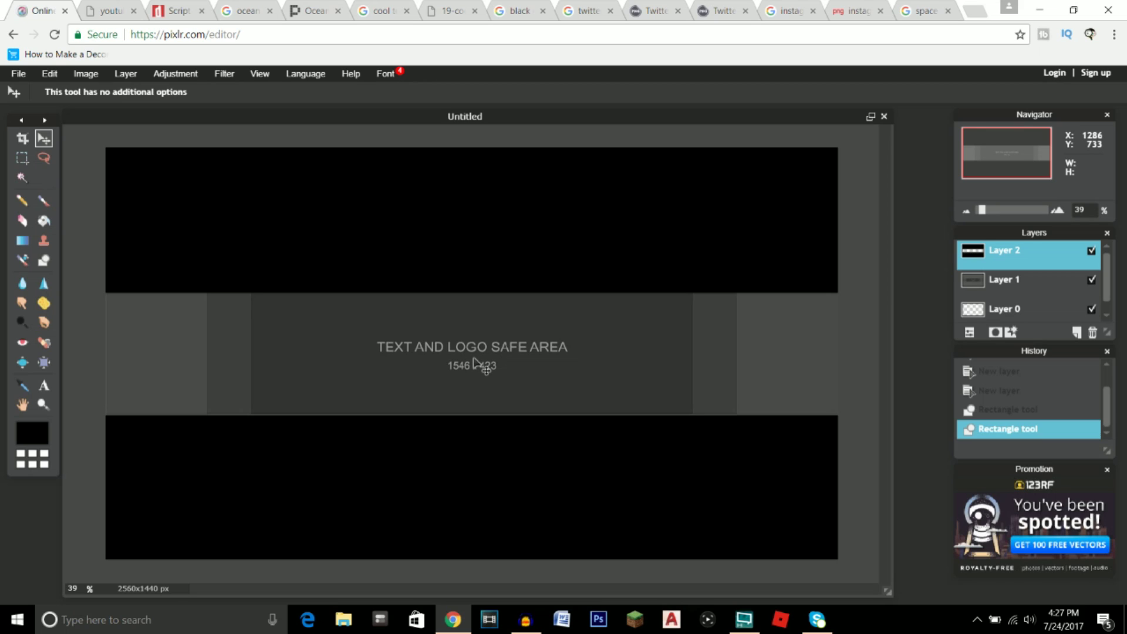
Step: Download the Againts font from DaFont's Script > Brush category
left_click(174, 19)
scroll(413, 270, "up", 7)
scroll(413, 270, "up", 1)
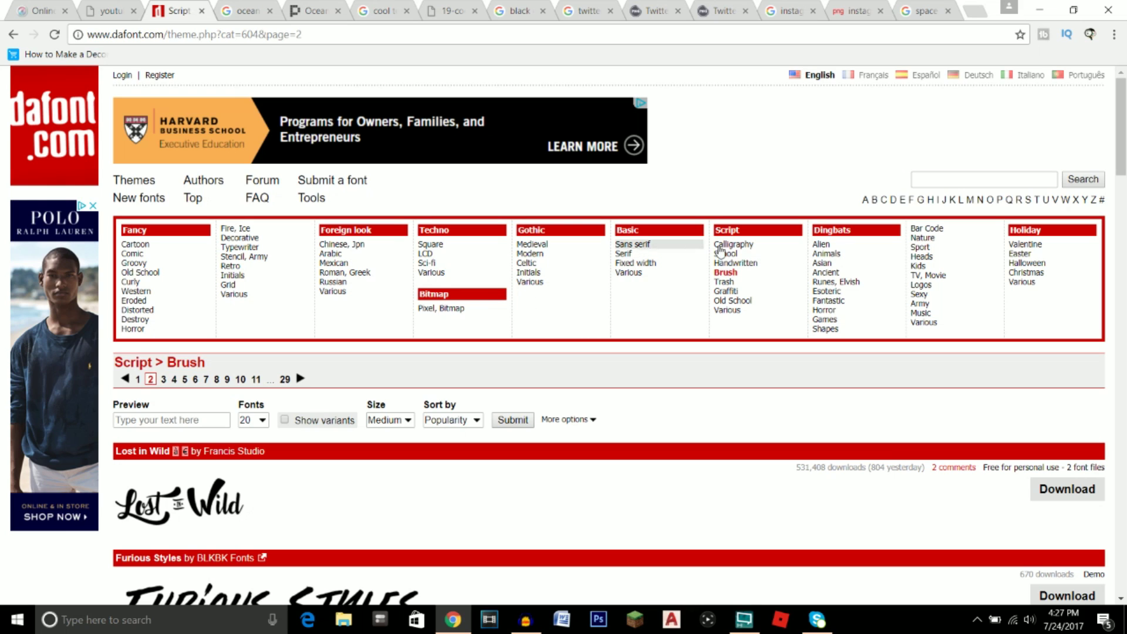
scroll(441, 319, "down", 8)
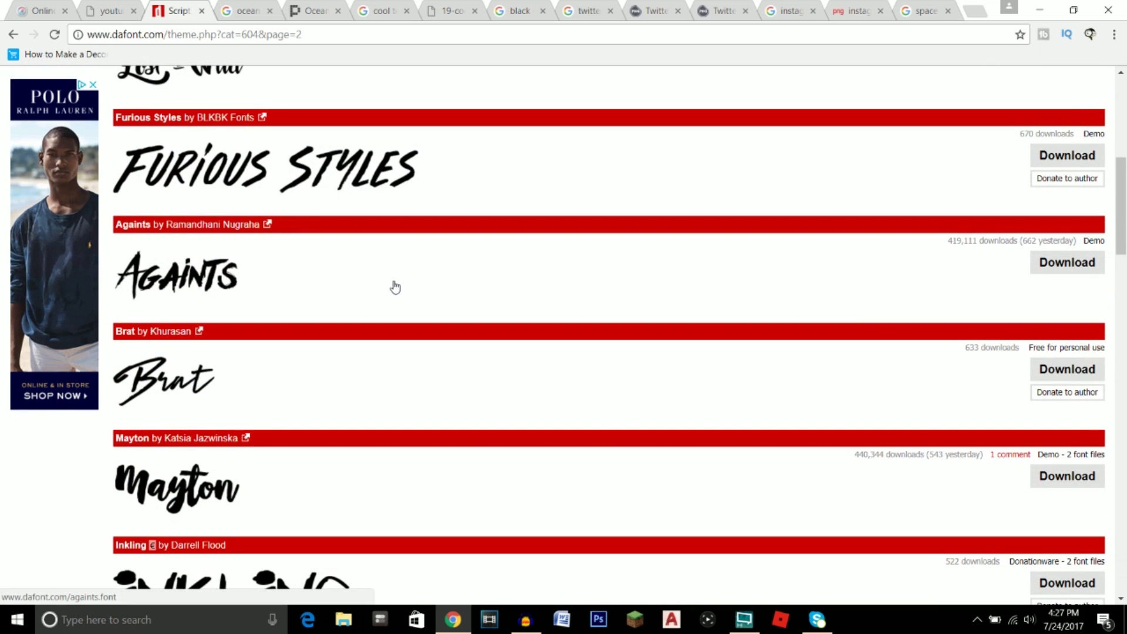
scroll(490, 282, "down", 1)
scroll(490, 281, "up", 2)
left_click(1078, 267)
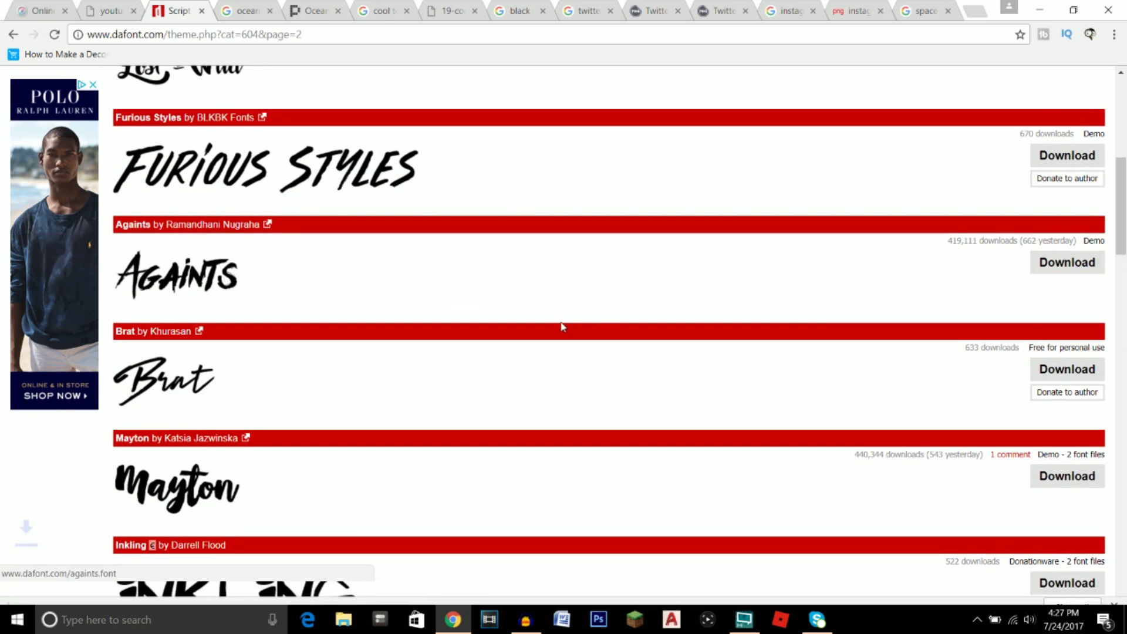
Step: Move the downloaded againts (1).zip from the Downloads folder onto the desktop
left_click(152, 588)
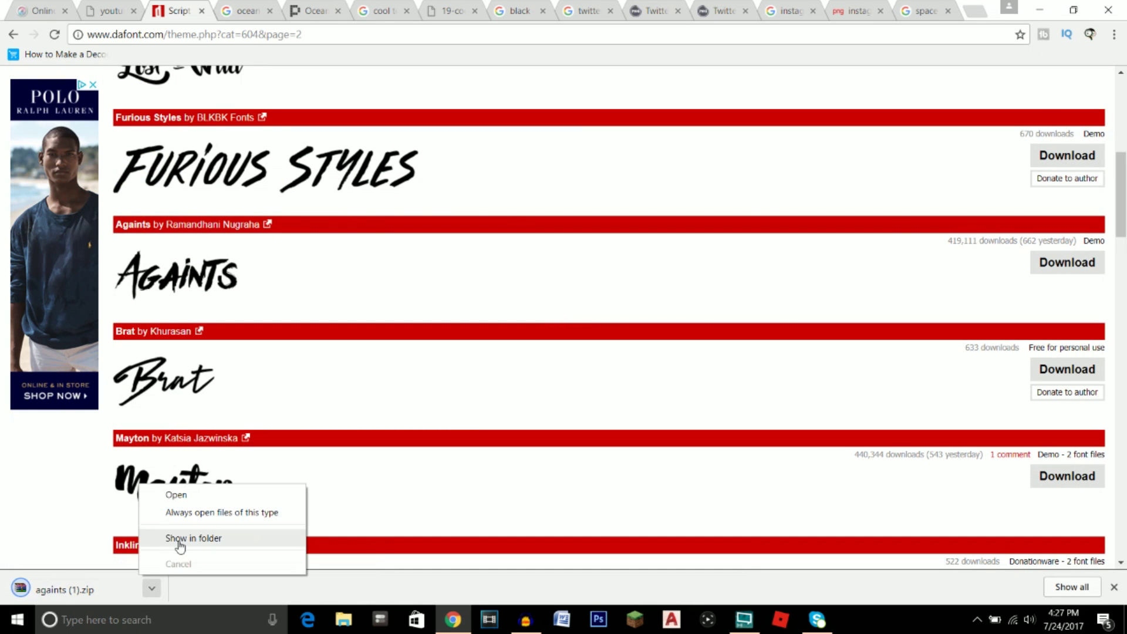
left_click(148, 538)
left_click(1039, 10)
left_click_drag(355, 510, 602, 70)
Step: Extract the Againts zip archive onto the desktop
left_click(891, 110)
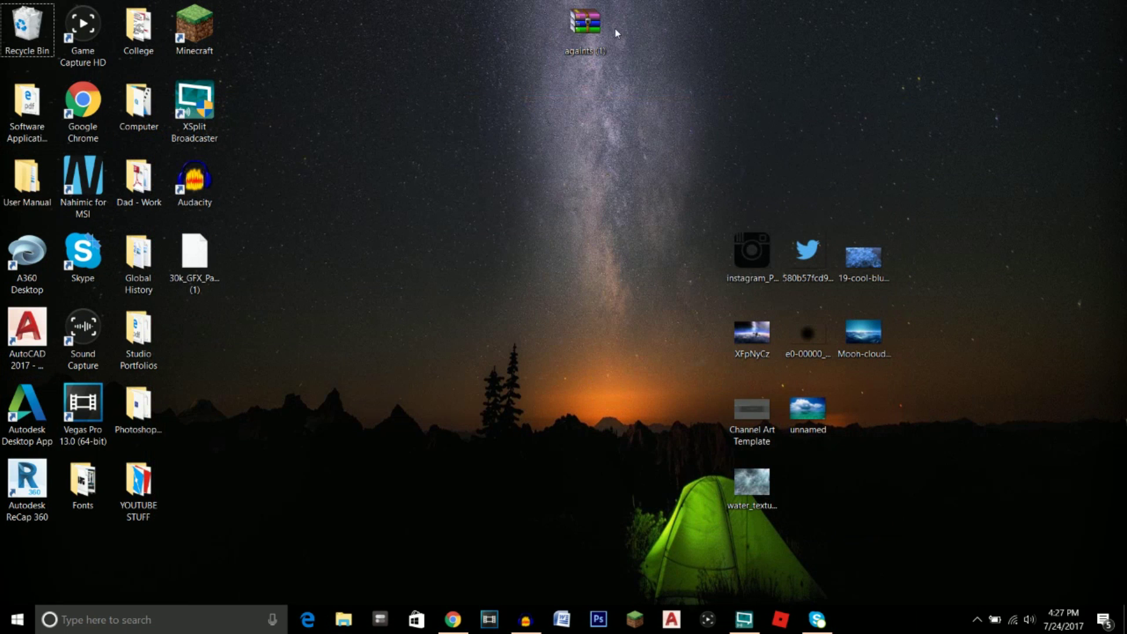
right_click(586, 27)
left_click(631, 88)
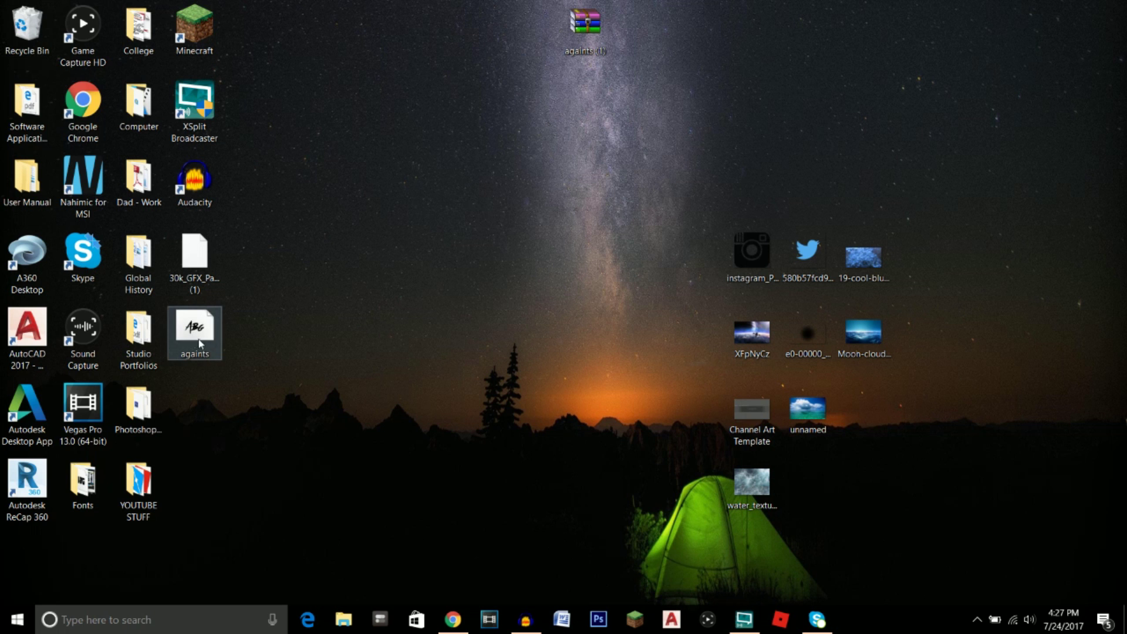
Step: Install the extracted Againts font in Windows Font Viewer, then return to Chrome
double_click(197, 330)
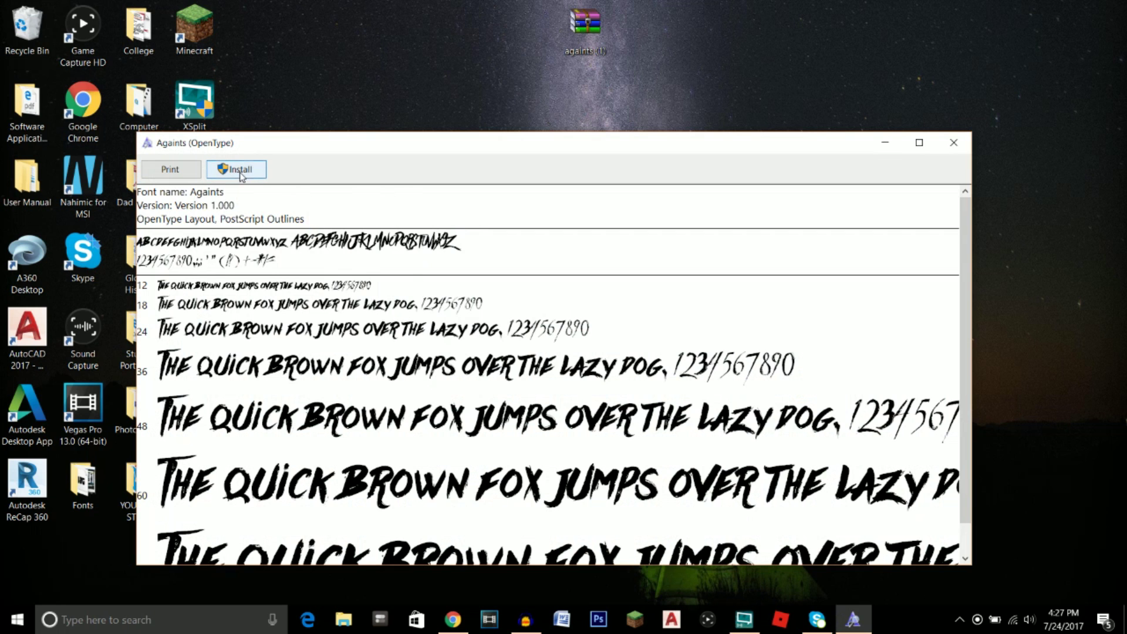
left_click(242, 171)
left_click(953, 143)
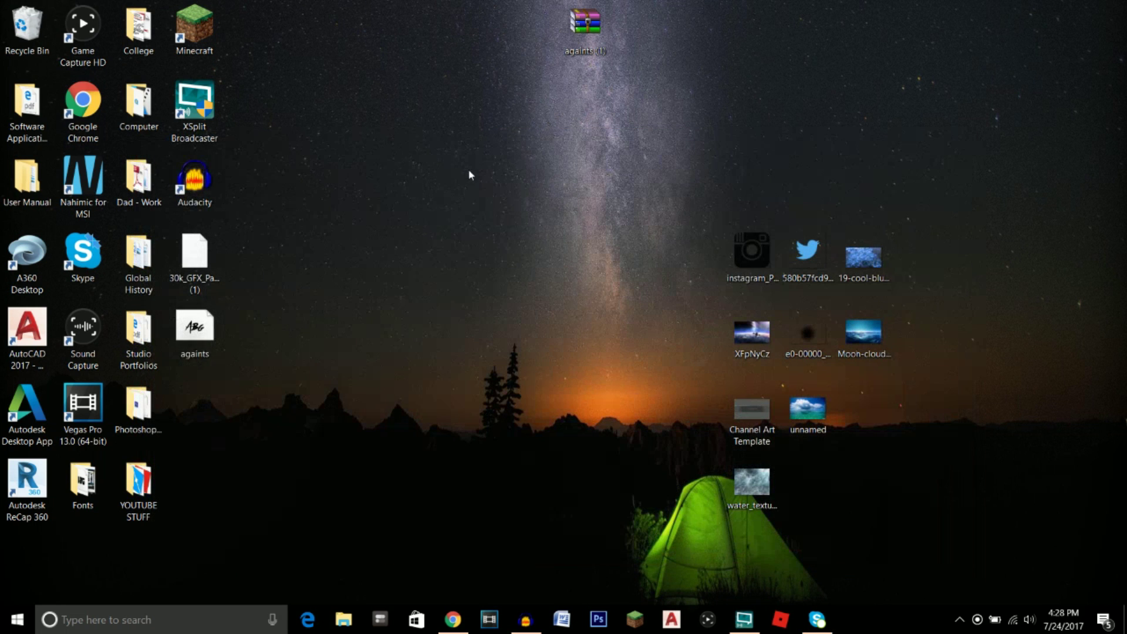
left_click(452, 620)
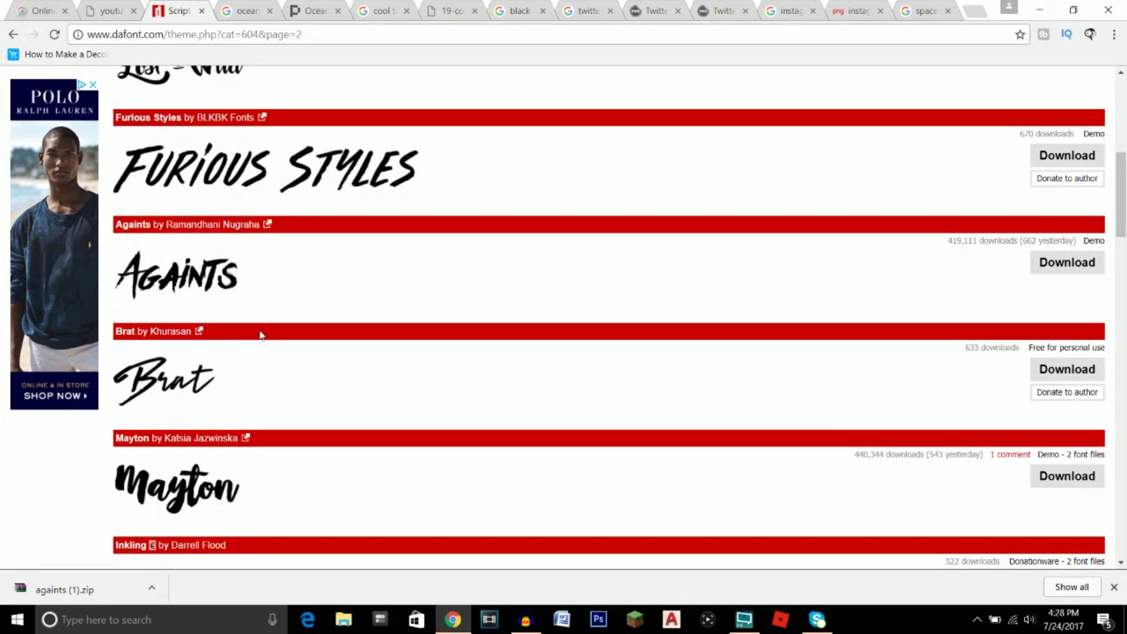
Step: Back in Pixlr, use the Type tool to start TH3HAV0C text at the banner's centre
left_click(42, 11)
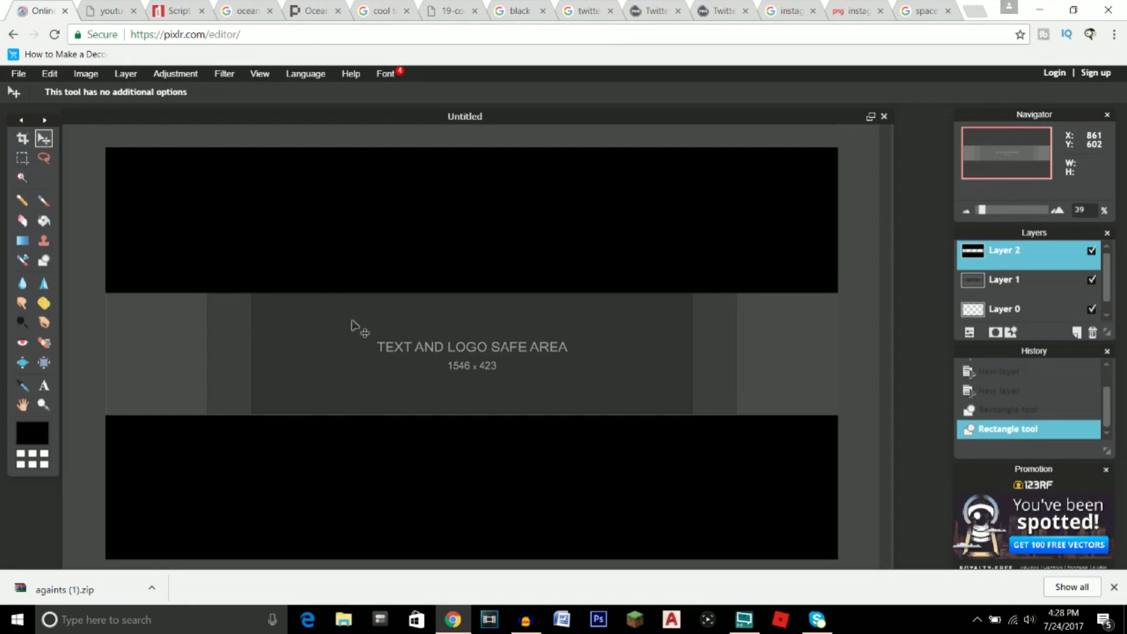
left_click(45, 386)
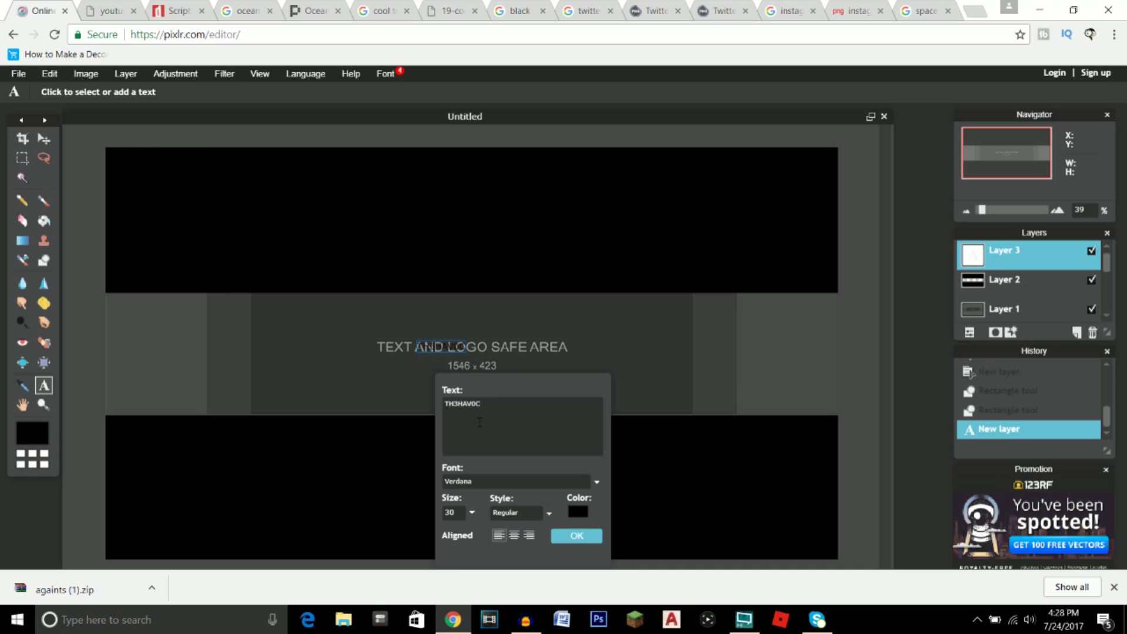
Step: Style the text as Againts, size 130, Bold, and pick white in its colour selector
left_click(490, 485)
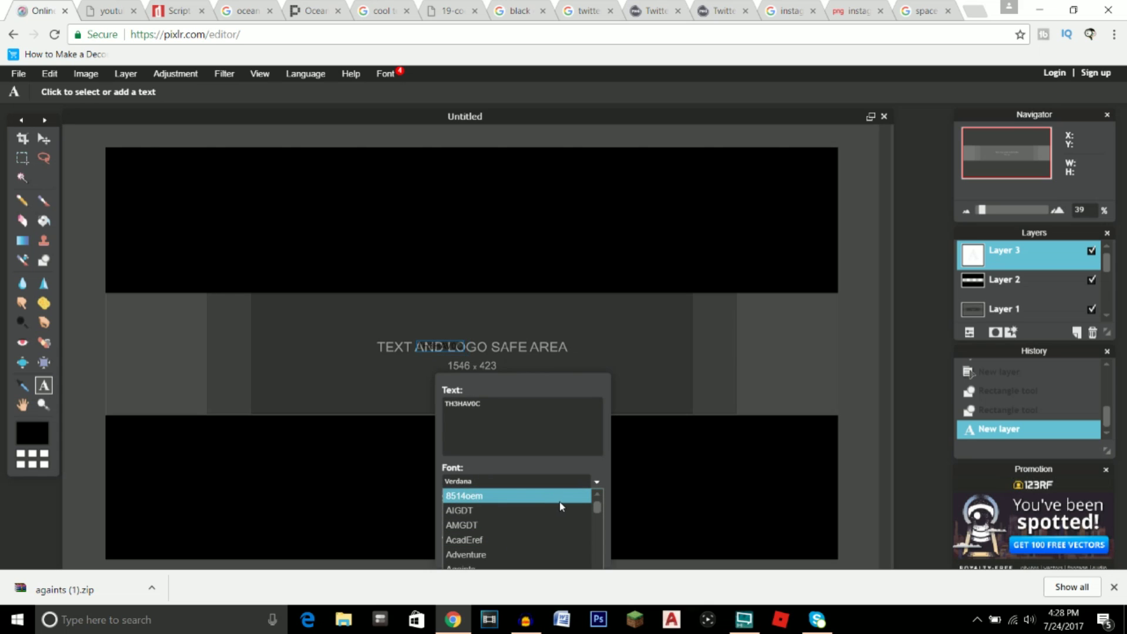
scroll(600, 511, "down", 2)
scroll(599, 511, "up", 2)
scroll(600, 511, "down", 2)
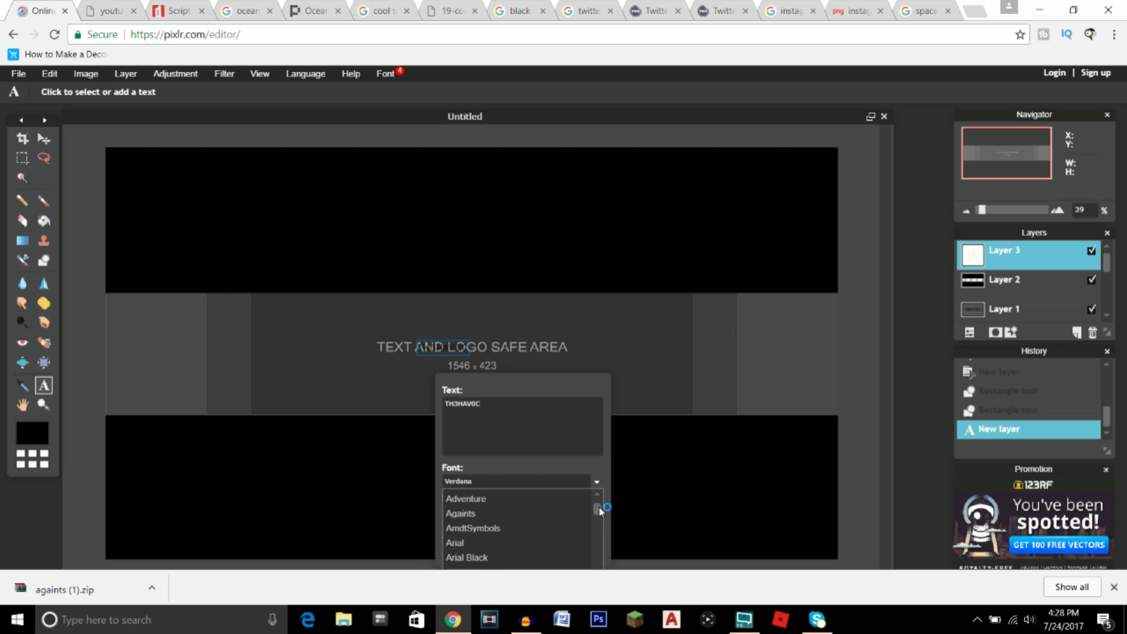
left_click(465, 513)
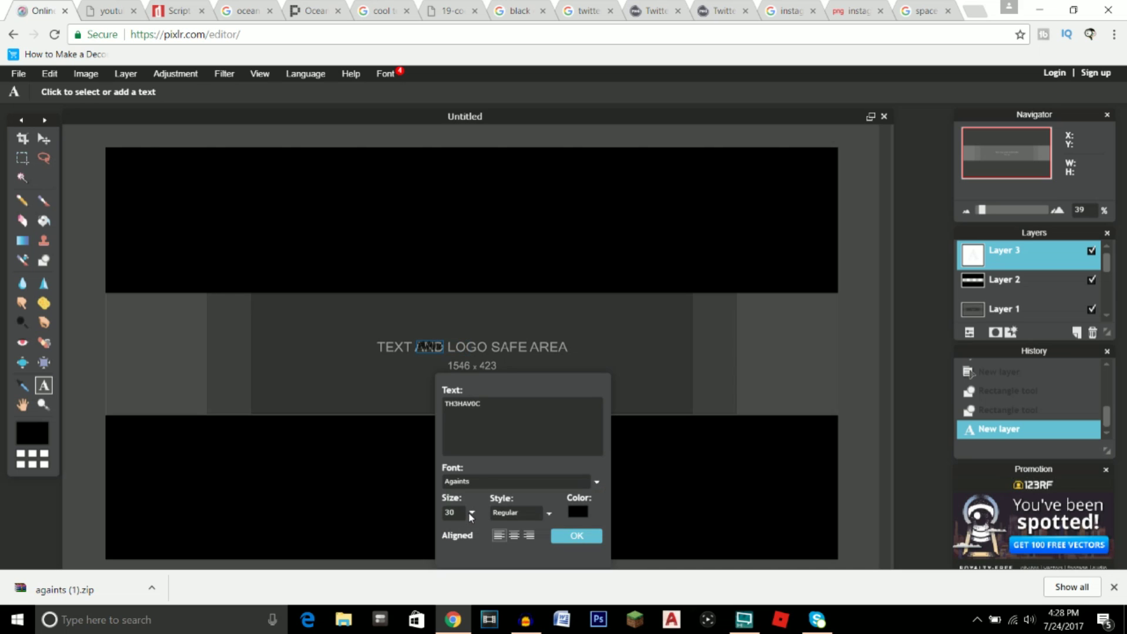
left_click(469, 514)
left_click_drag(456, 535, 485, 536)
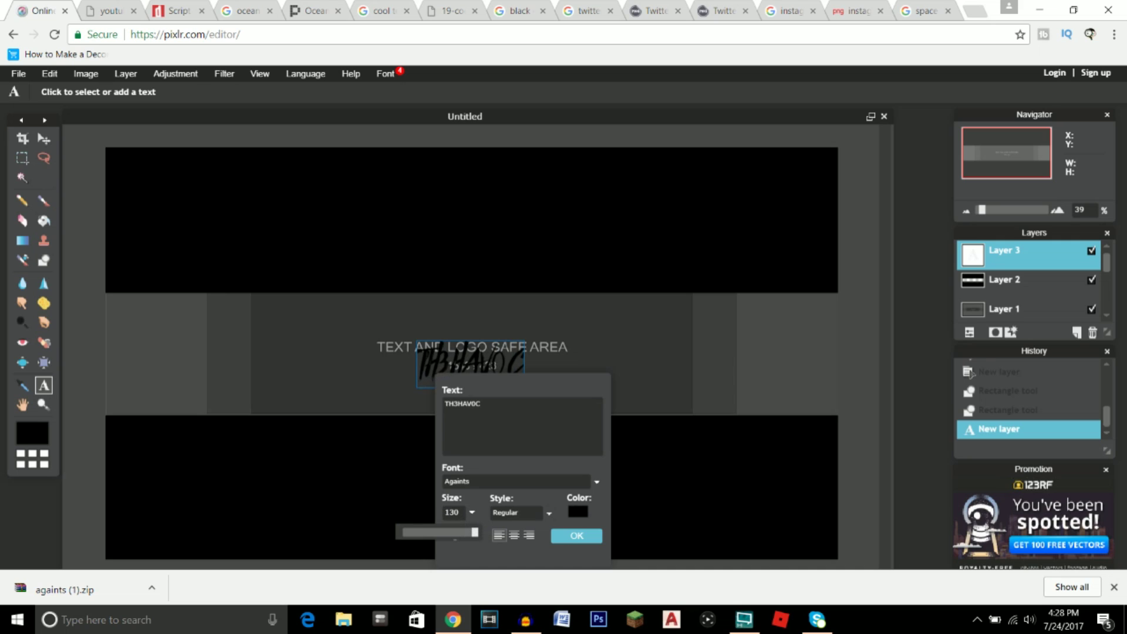
left_click(538, 516)
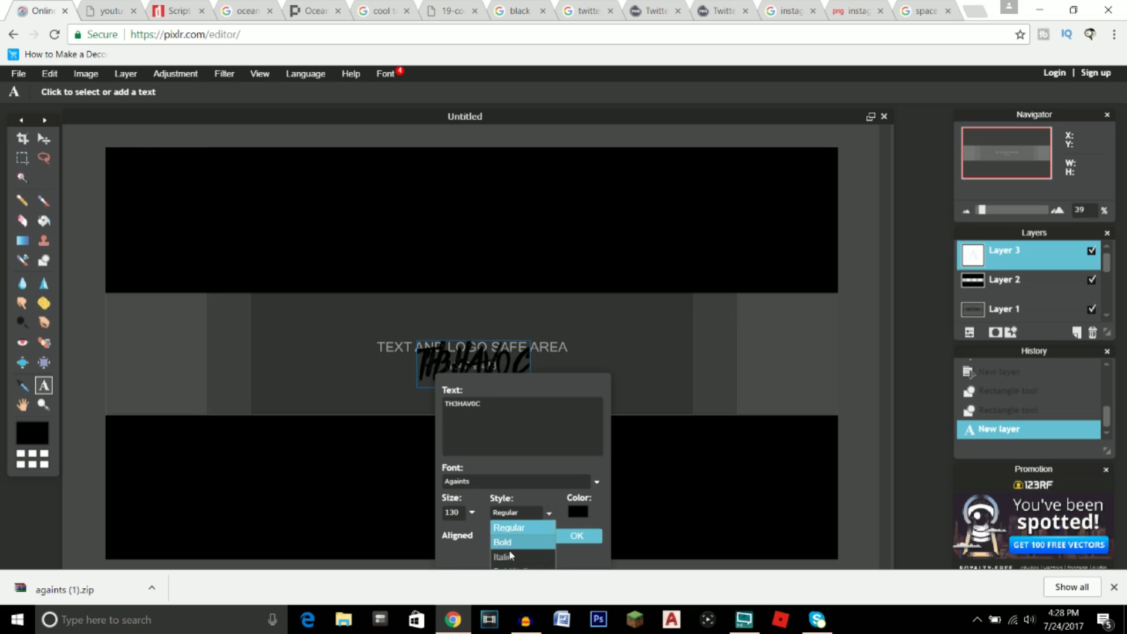
left_click(513, 542)
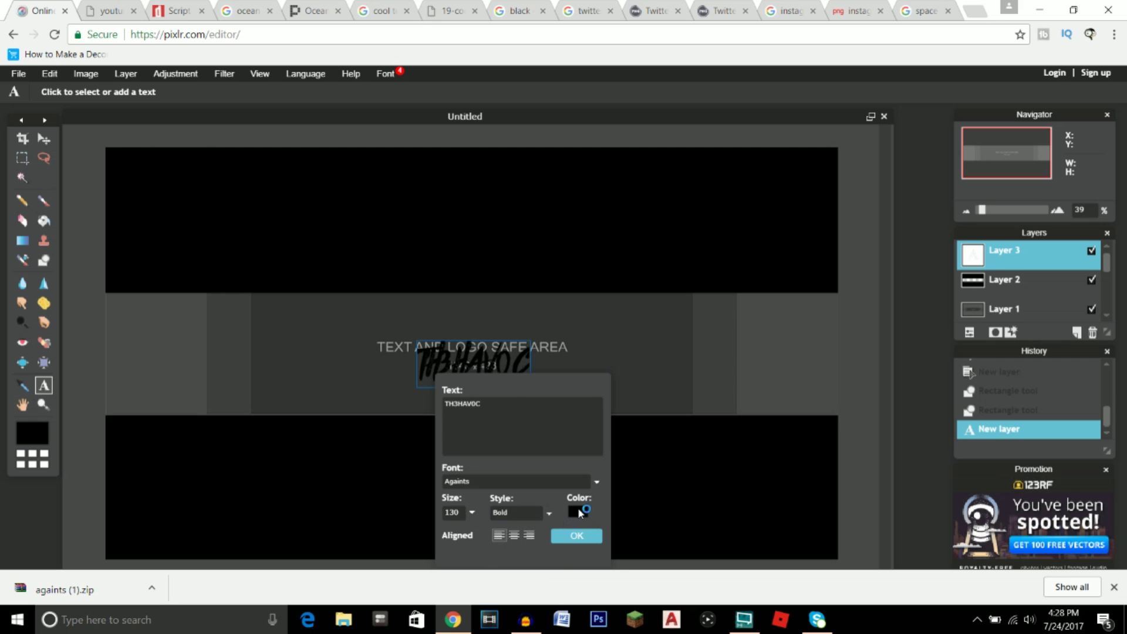
left_click(577, 512)
left_click_drag(476, 268, 477, 222)
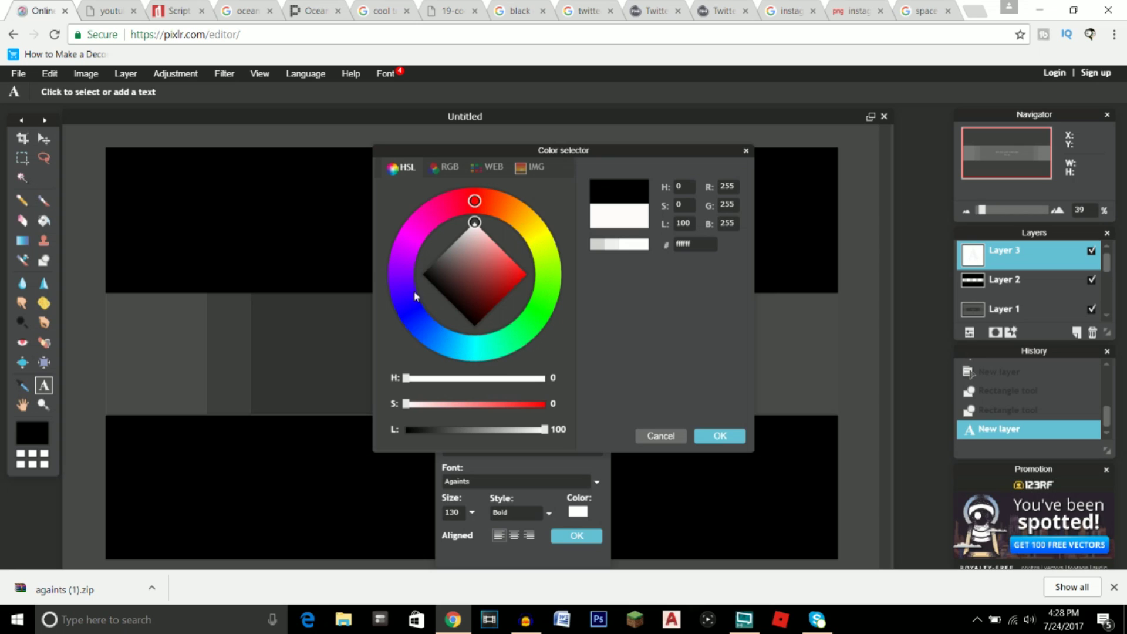
Step: Confirm white (ffffff), commit TH3HAV0C as its own layer, and nudge it slightly upward
left_click(532, 231)
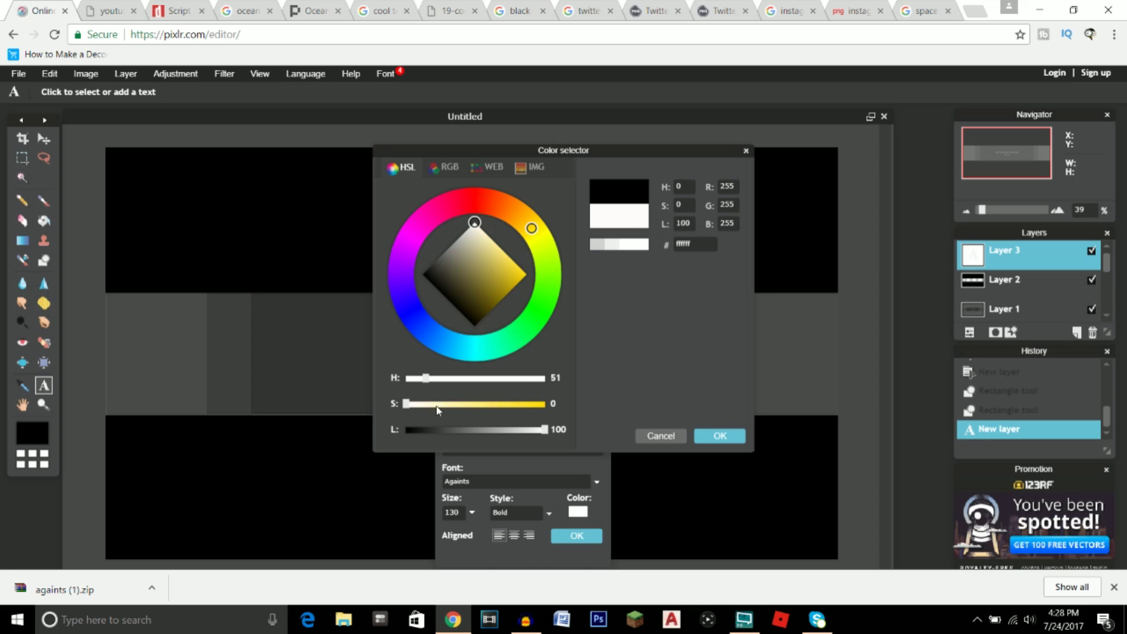
mouse_move(406, 405)
left_mouse_down()
mouse_move(563, 405)
mouse_move(386, 405)
left_mouse_up()
left_click(722, 438)
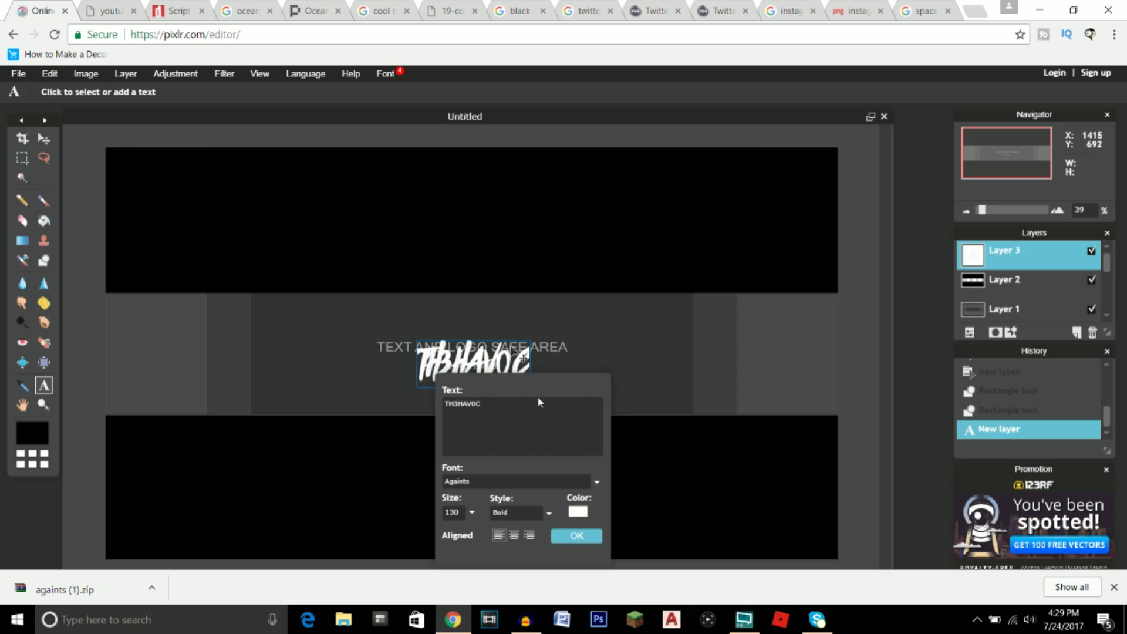
left_click(577, 536)
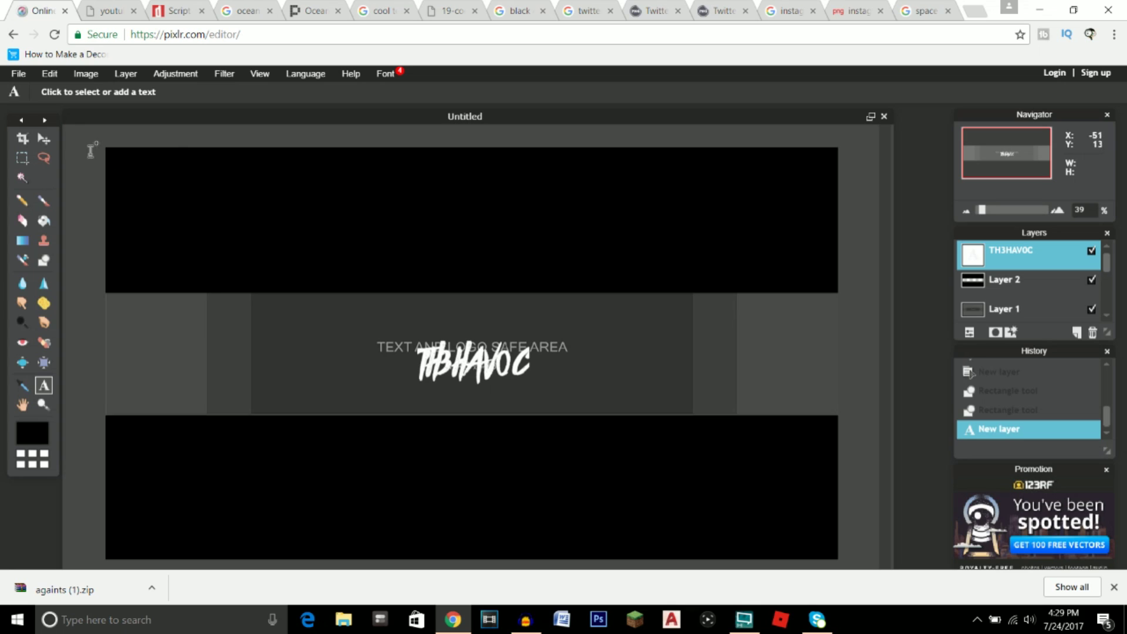
left_click(44, 138)
mouse_move(477, 368)
left_mouse_down()
mouse_move(477, 357)
mouse_move(491, 367)
left_mouse_up()
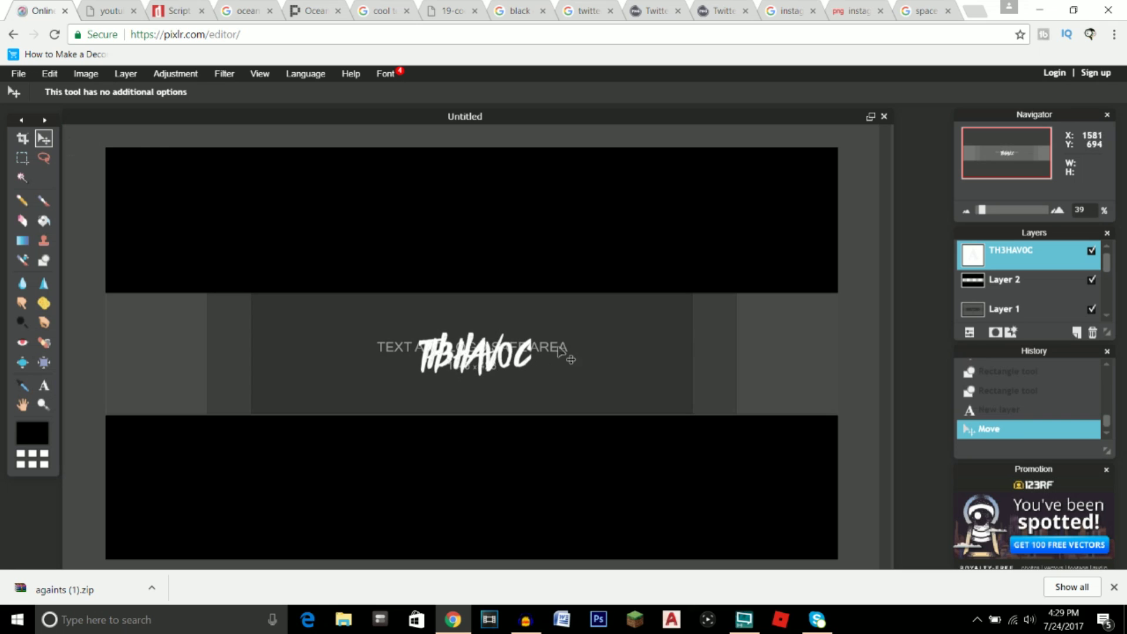
Step: Apply a black drop shadow to the TH3HAV0C layer: opacity 100, distance 5, size 5
right_click(1016, 259)
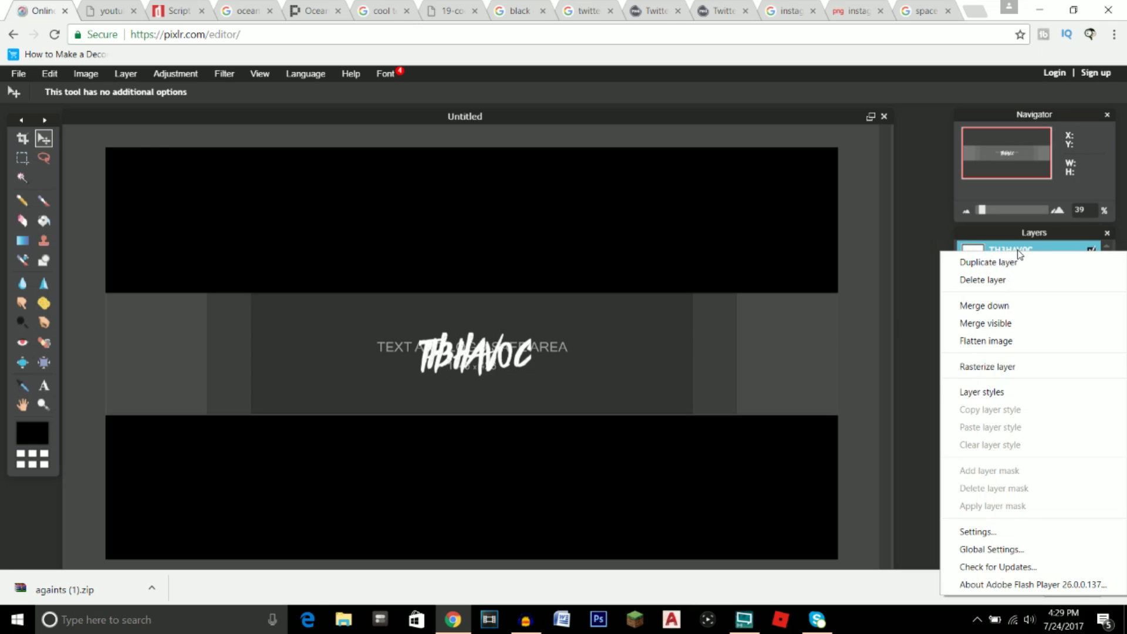
left_click(1001, 392)
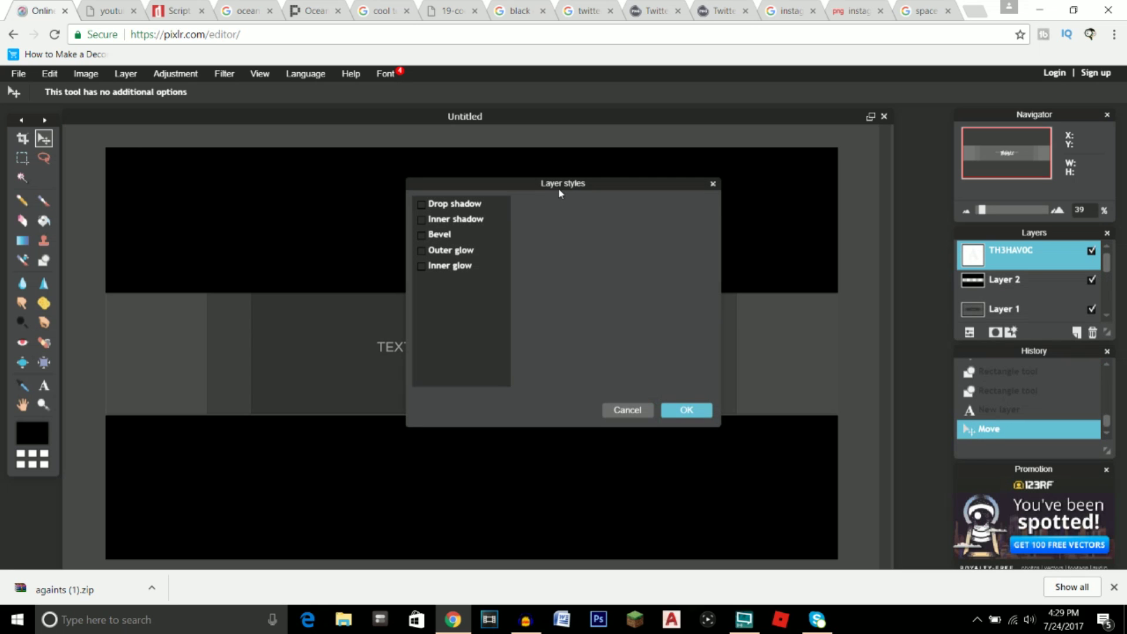
left_click_drag(560, 192, 788, 194)
left_click(649, 205)
left_click(669, 207)
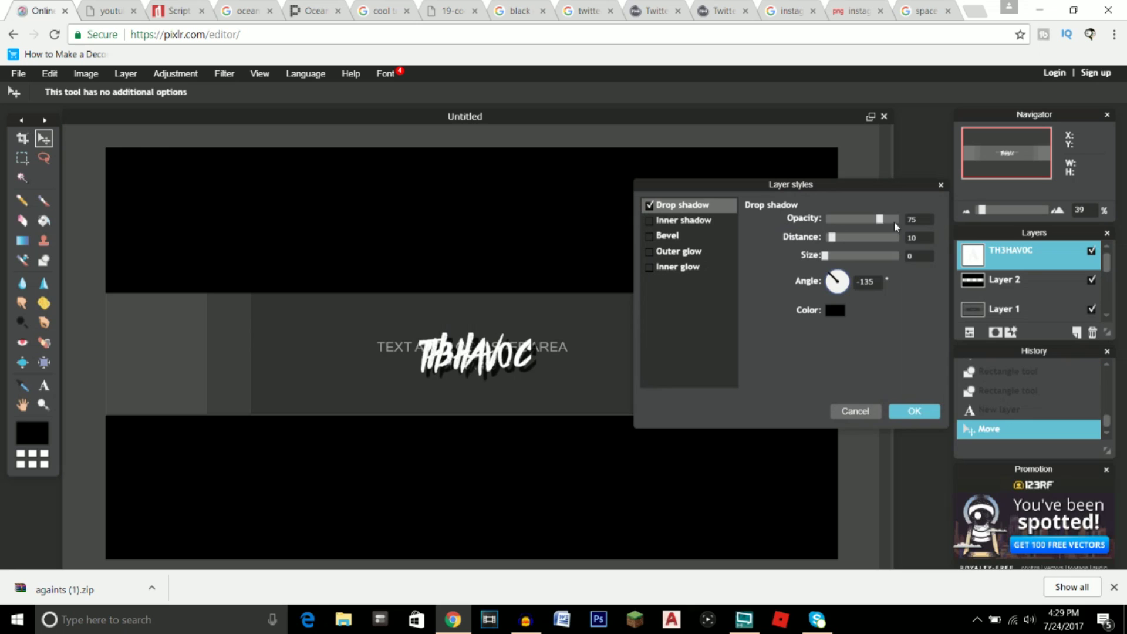
left_click_drag(882, 223, 904, 222)
left_click(828, 238)
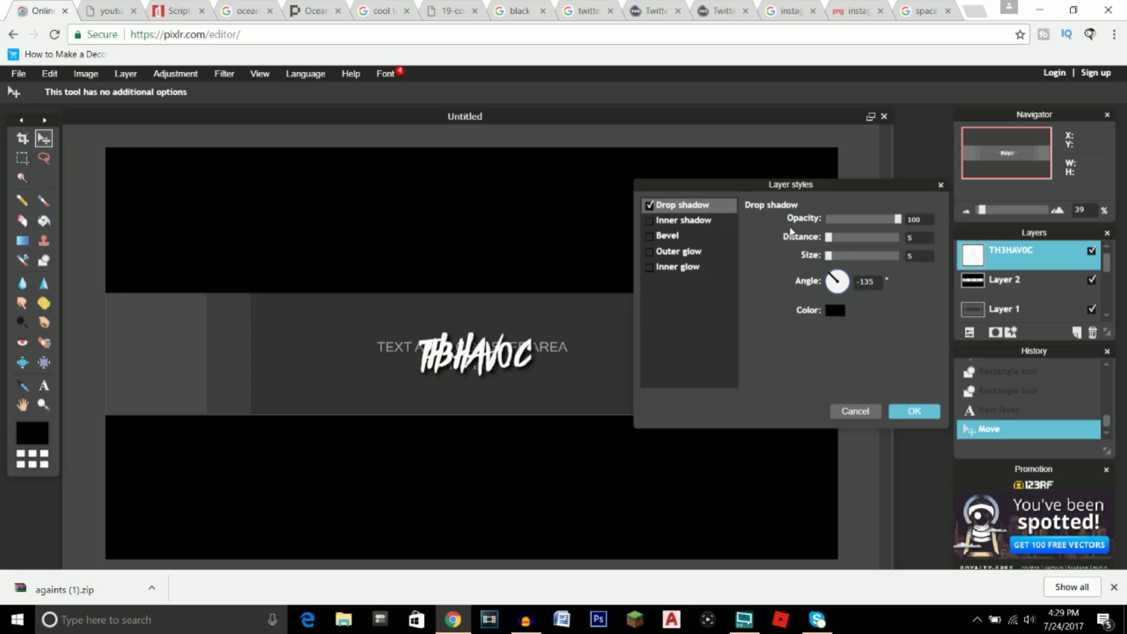
key("Return")
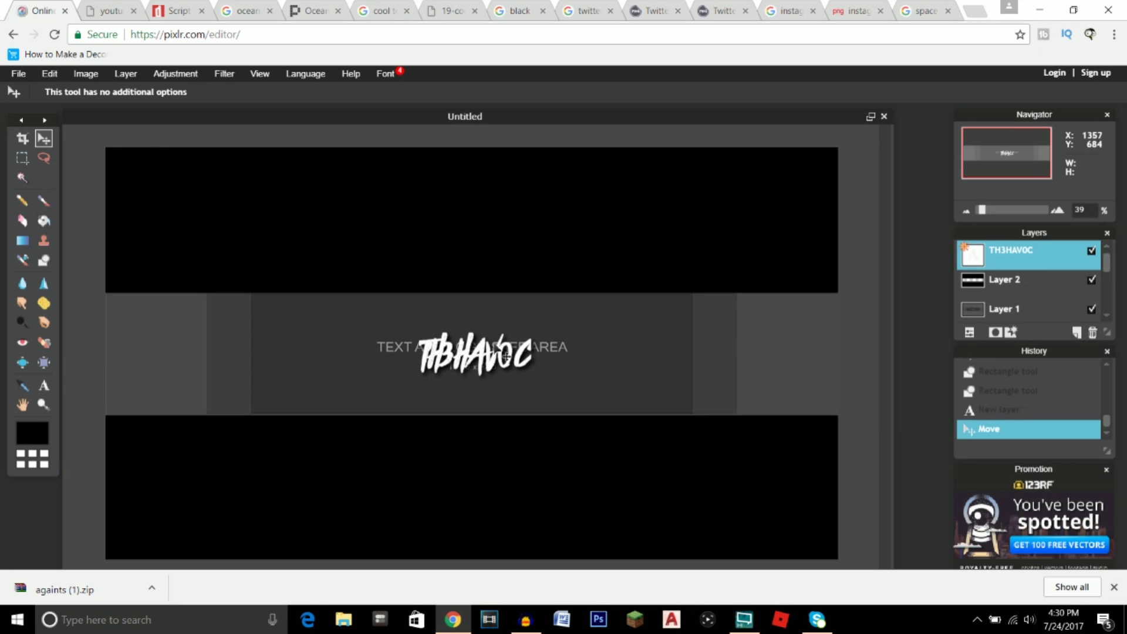
Step: Put the full-size Twitter logo PNG on the desktop, then preview the black Instagram logo result
left_click(590, 13)
scroll(366, 254, "up", 3)
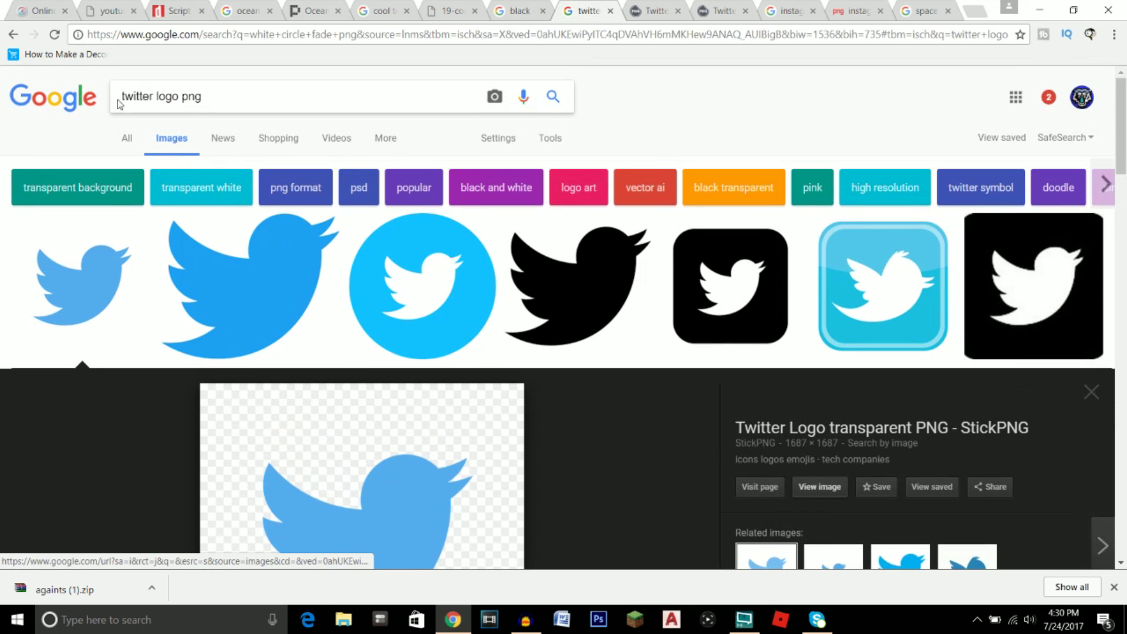
scroll(329, 206, "down", 3)
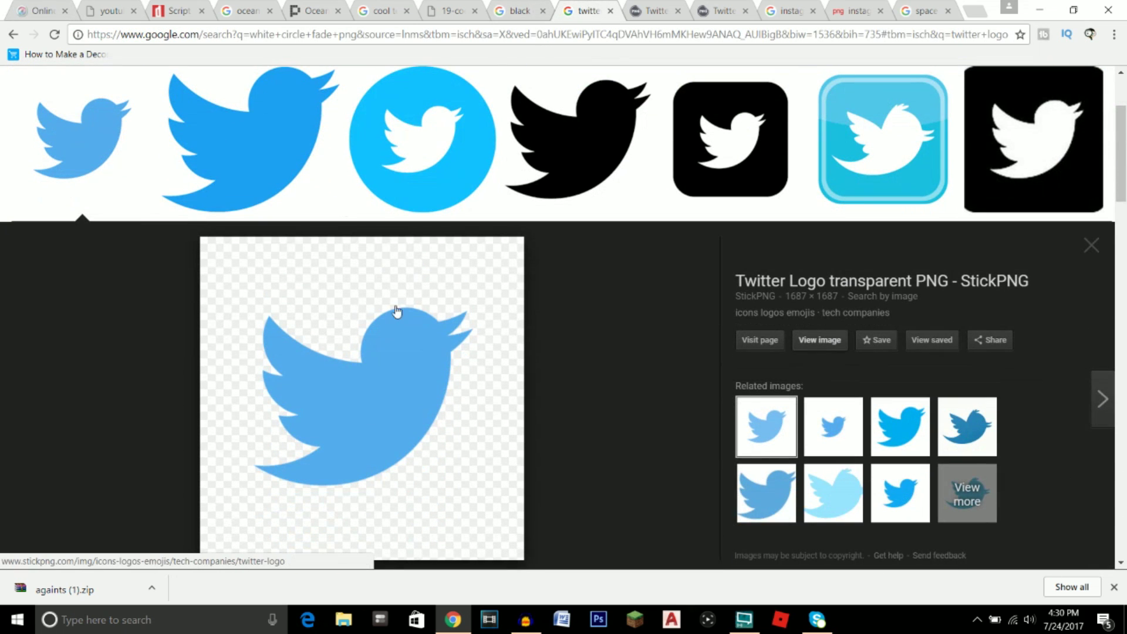
scroll(480, 344, "up", 3)
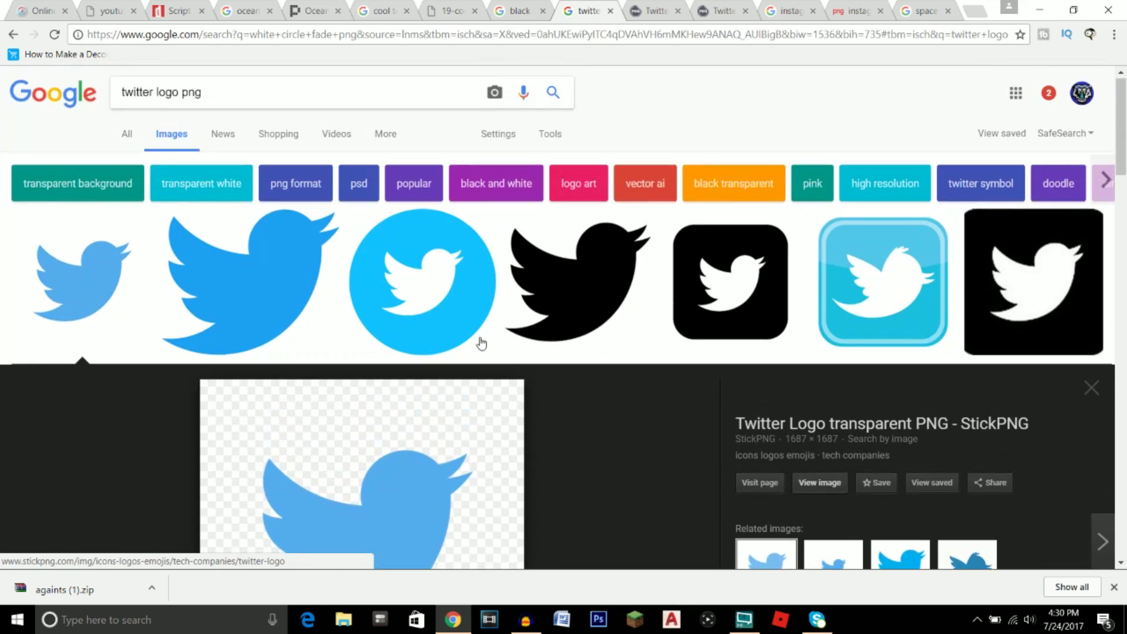
scroll(480, 344, "down", 3)
left_click(819, 340)
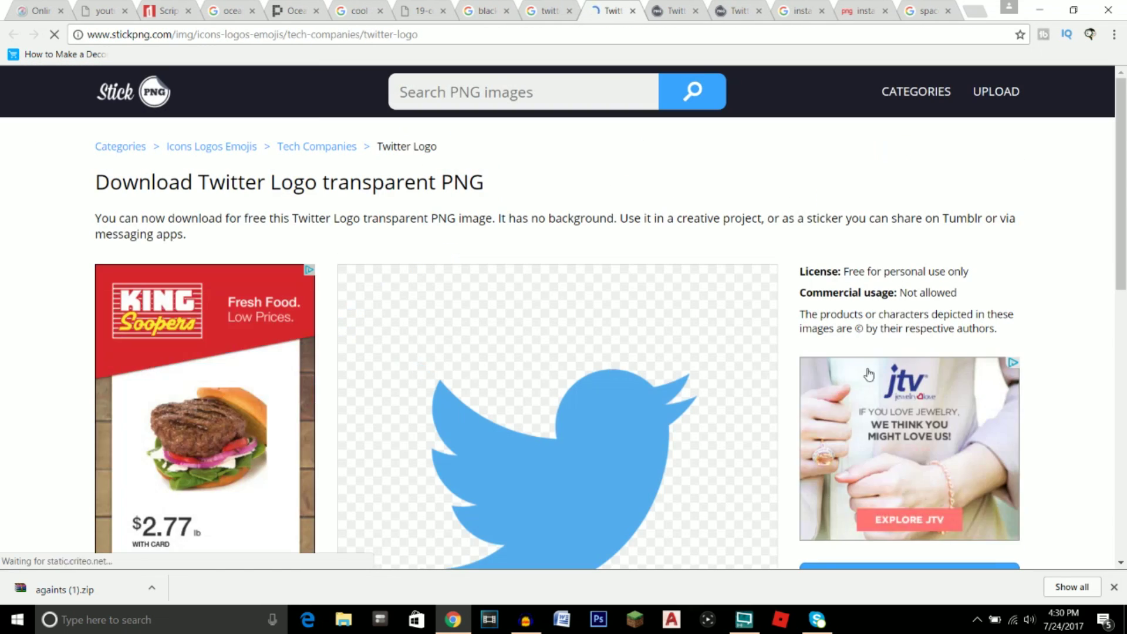
double_click(997, 18)
left_click_drag(691, 79, 423, 54)
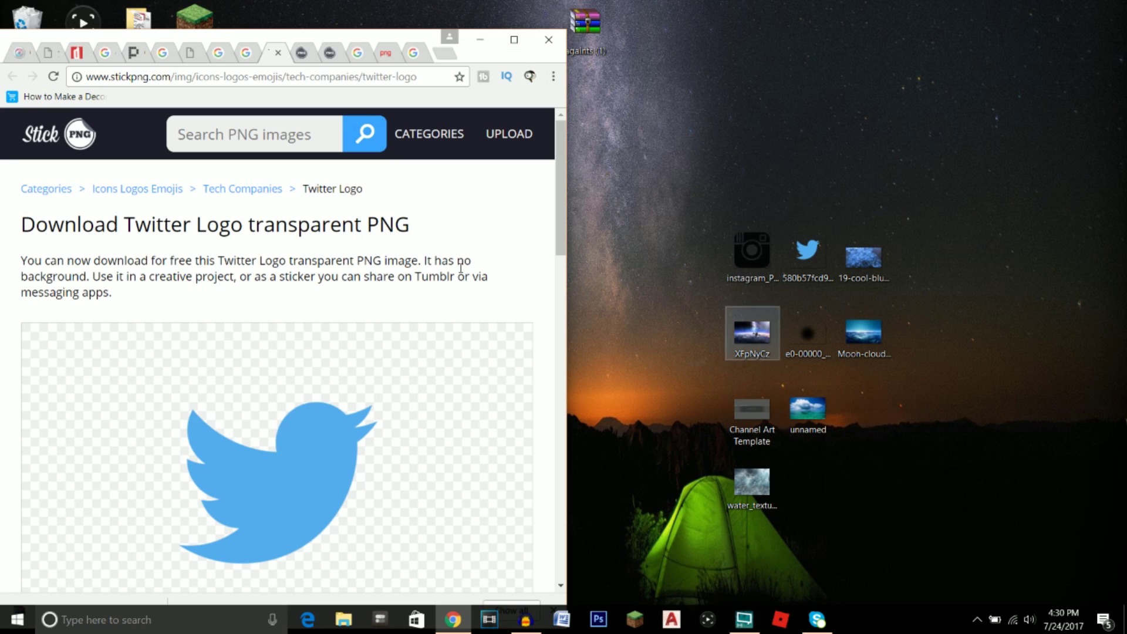
left_click(514, 39)
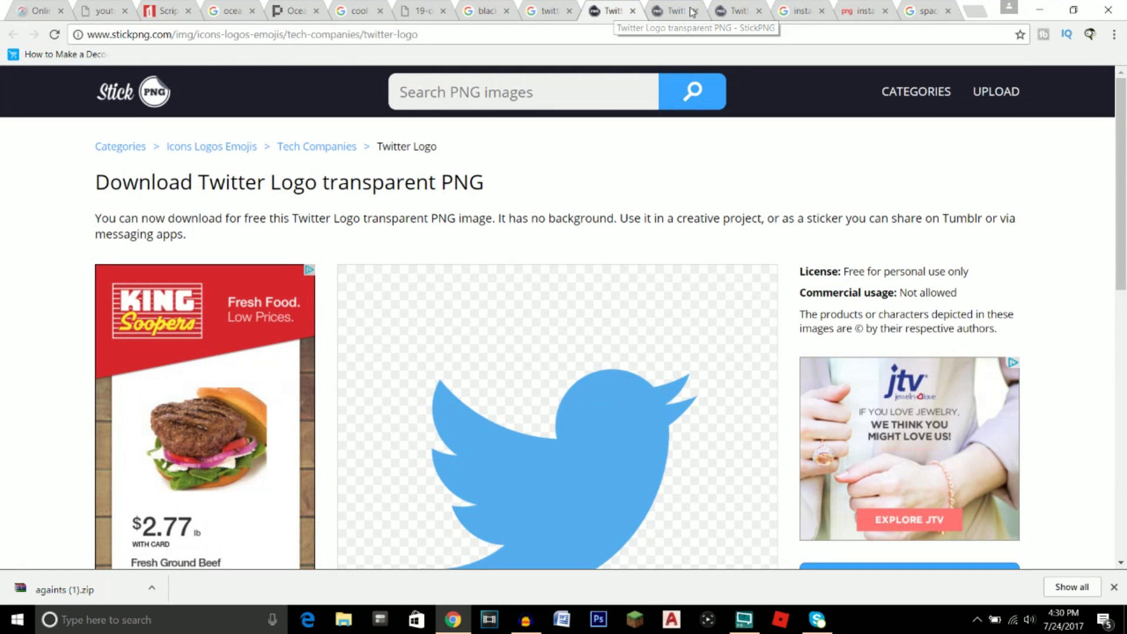
left_click(800, 11)
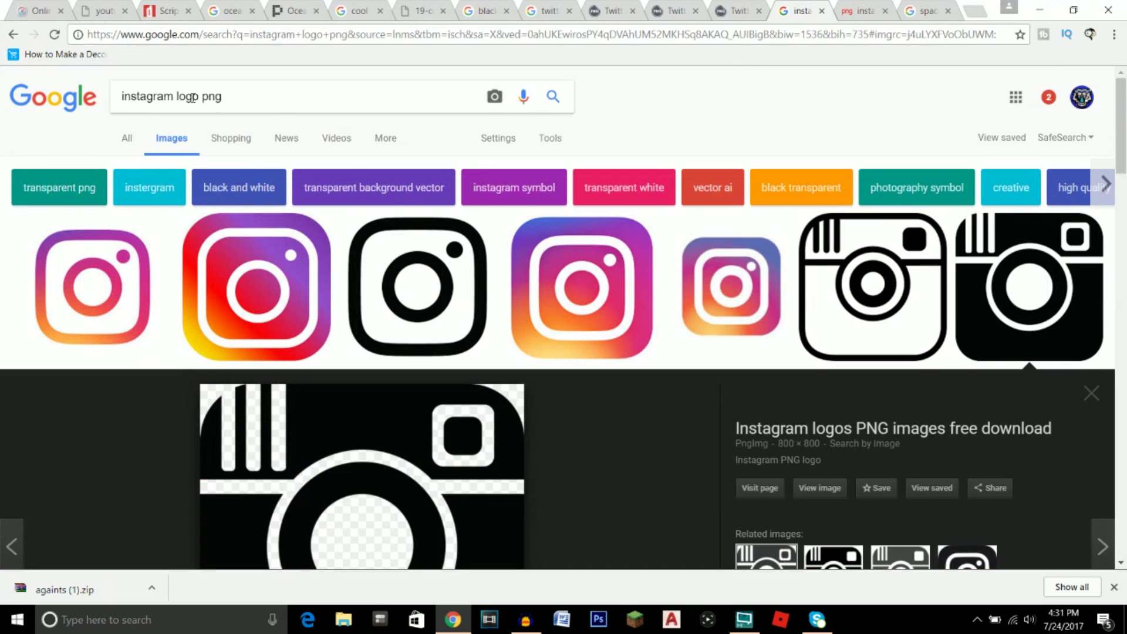
scroll(363, 172, "down", 3)
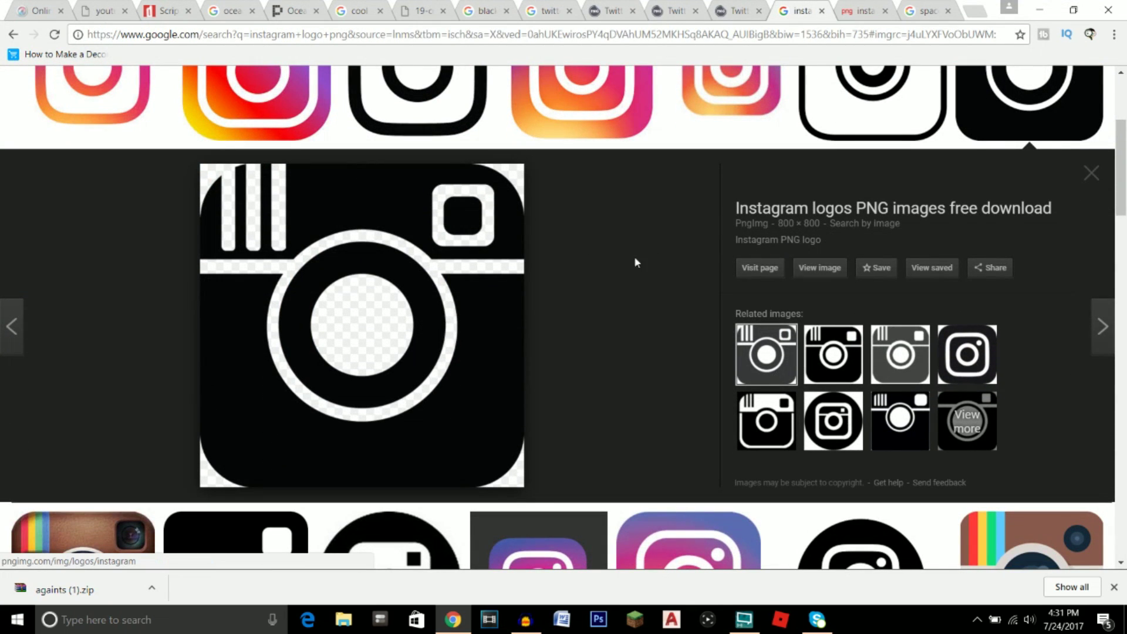
Step: Add the Twitter bird image as a new layer and drag it up-left on the banner
left_click(40, 11)
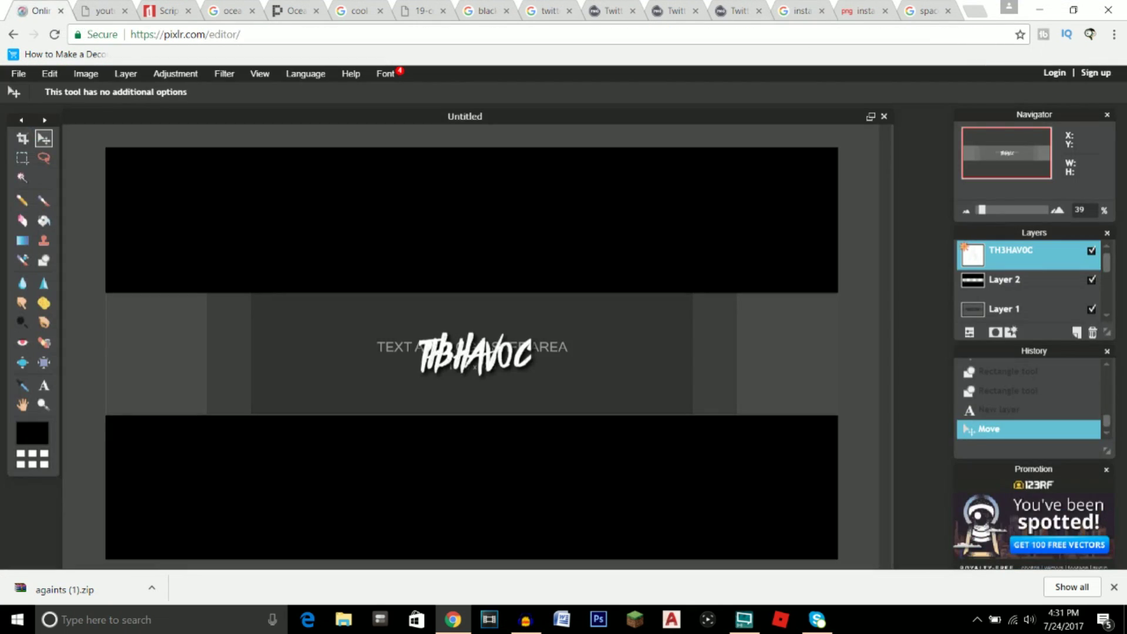
left_click(141, 74)
left_click(155, 141)
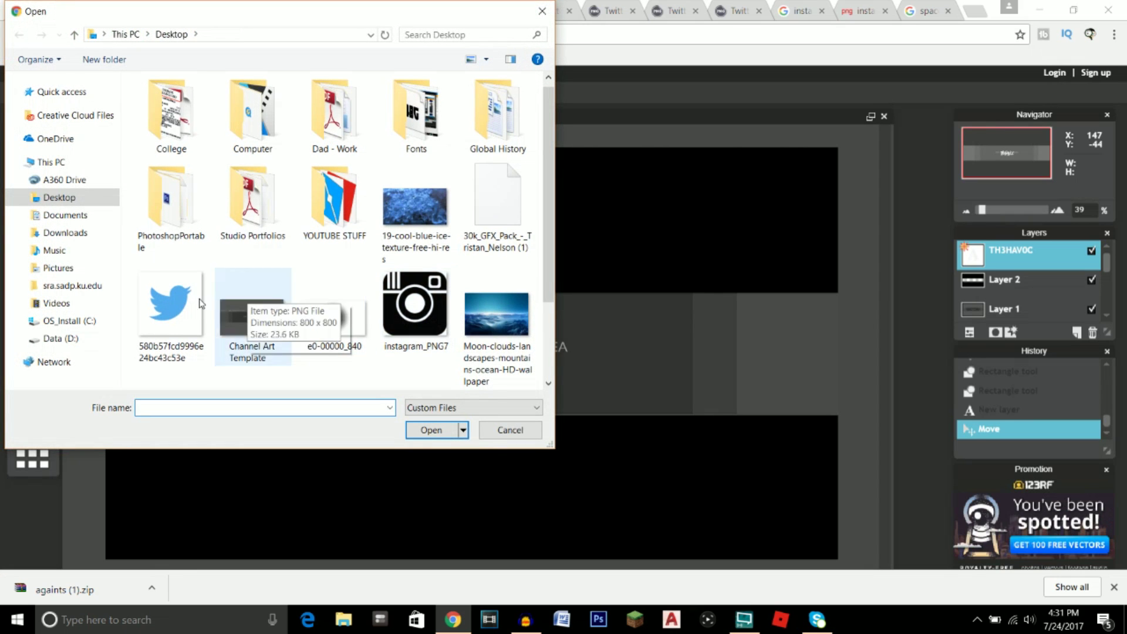
left_click(171, 308)
left_click(431, 430)
left_click_drag(456, 375, 355, 328)
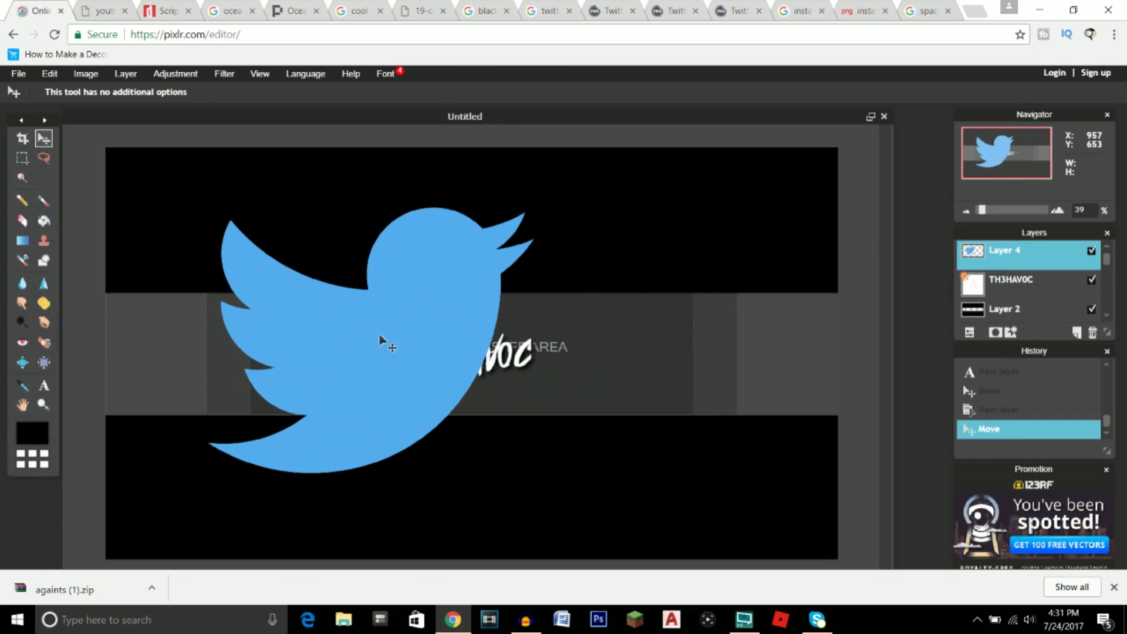
Step: Free-transform the Twitter bird down to small icon size beside the TH3HAVOC text
left_click(49, 75)
left_click(70, 180)
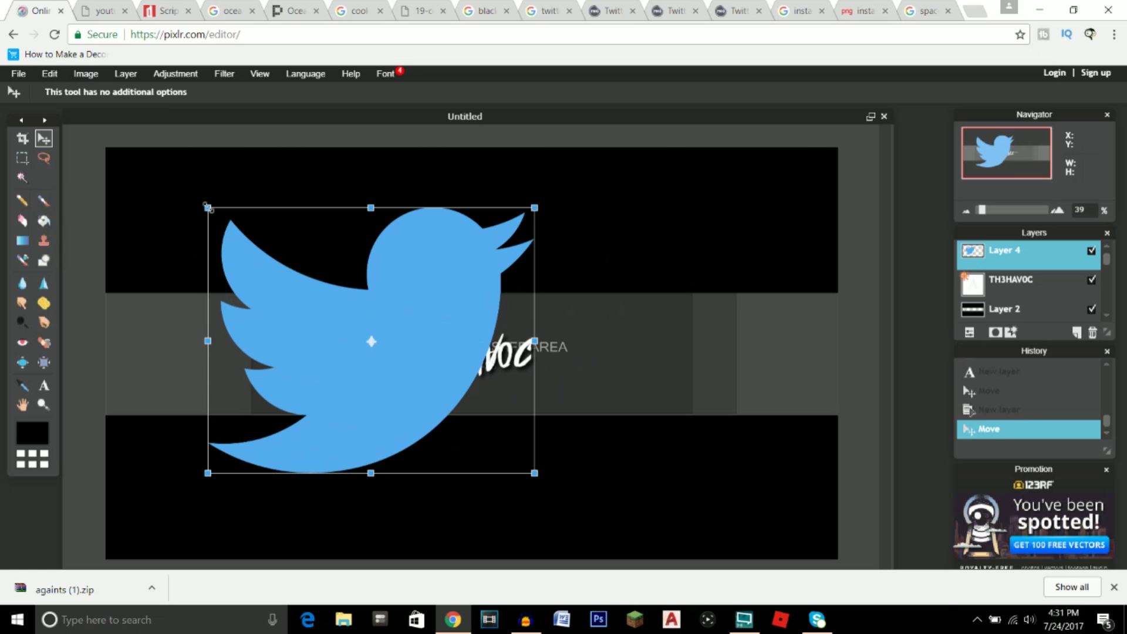
left_click_drag(207, 207, 360, 315)
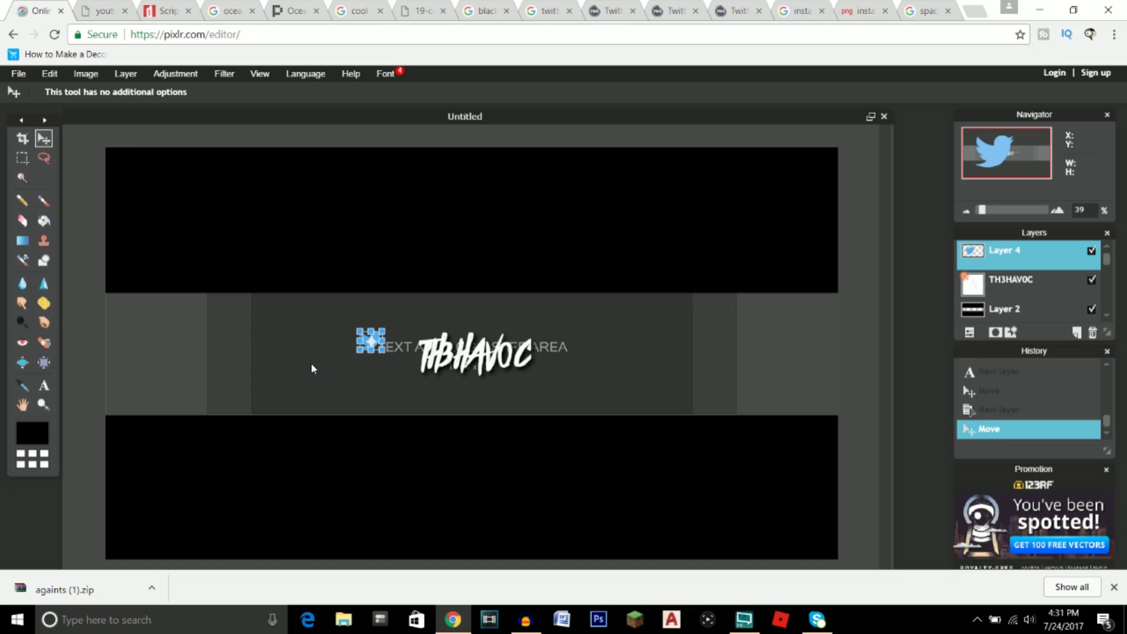
left_click(44, 139)
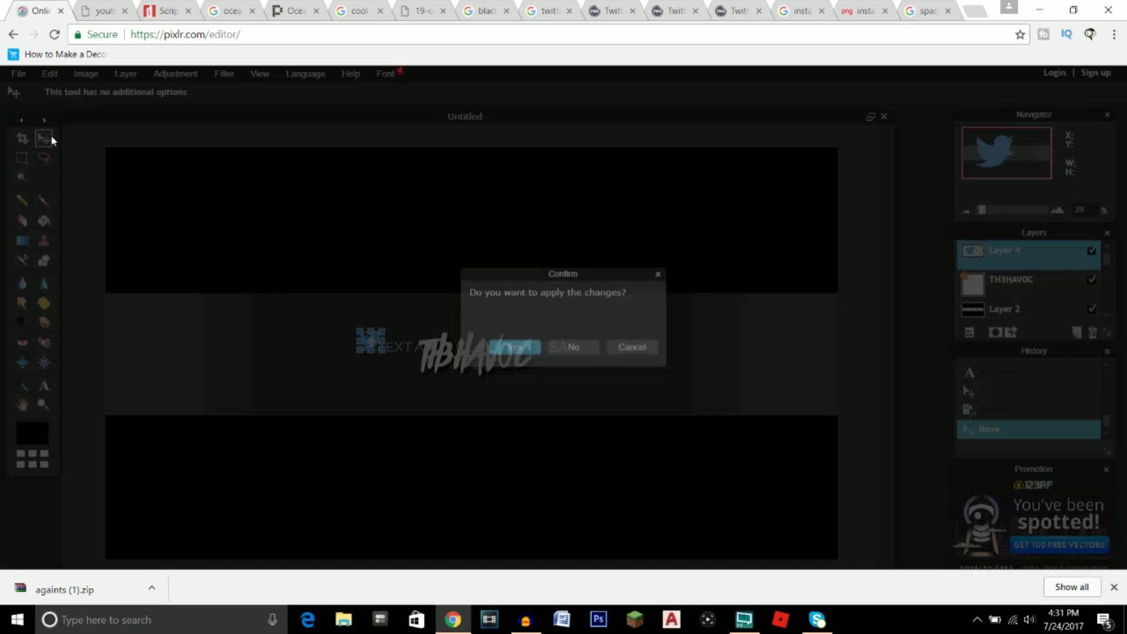
Step: Confirm the resize, zoom in, and reposition the Twitter bird left of the central text
left_click(531, 347)
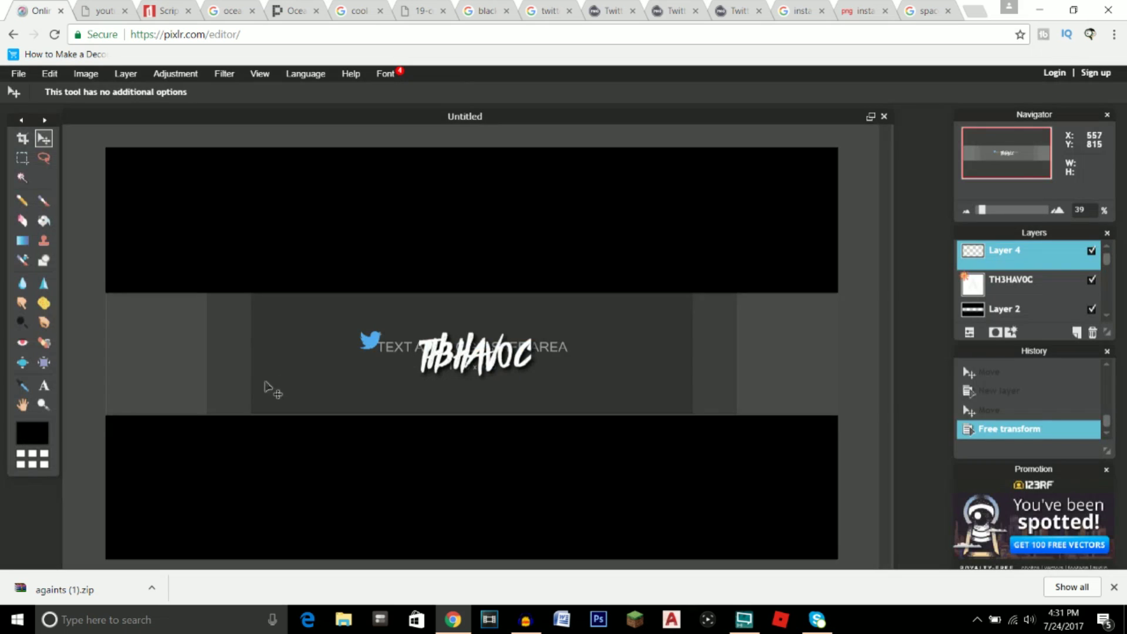
scroll(182, 372, "up", 5)
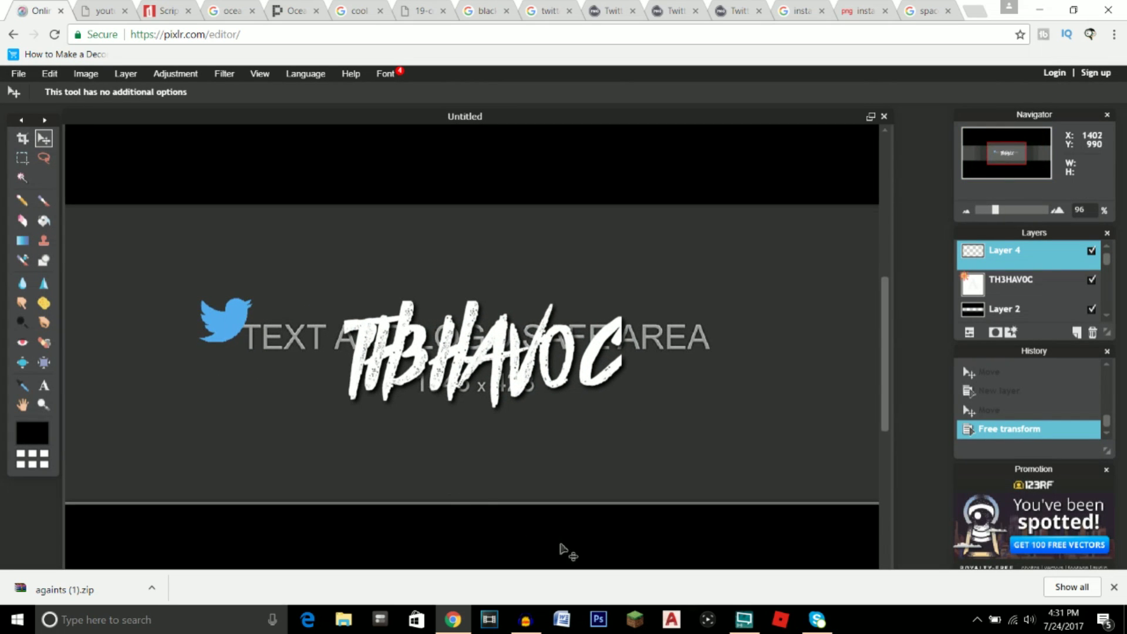
left_click_drag(225, 323, 273, 351)
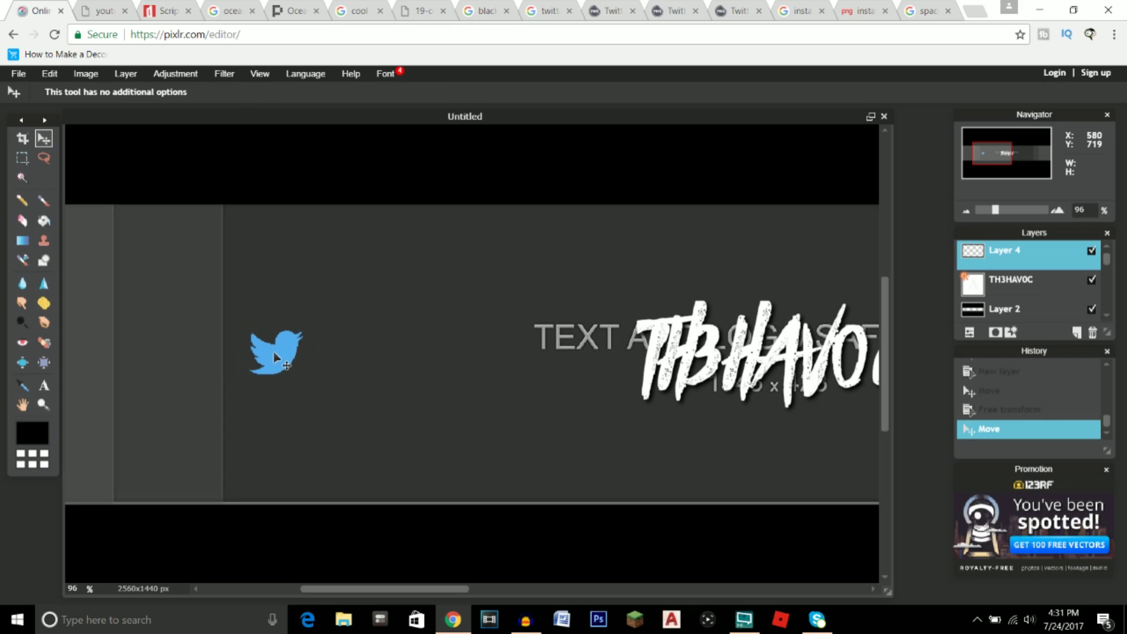
left_click_drag(273, 351, 274, 351)
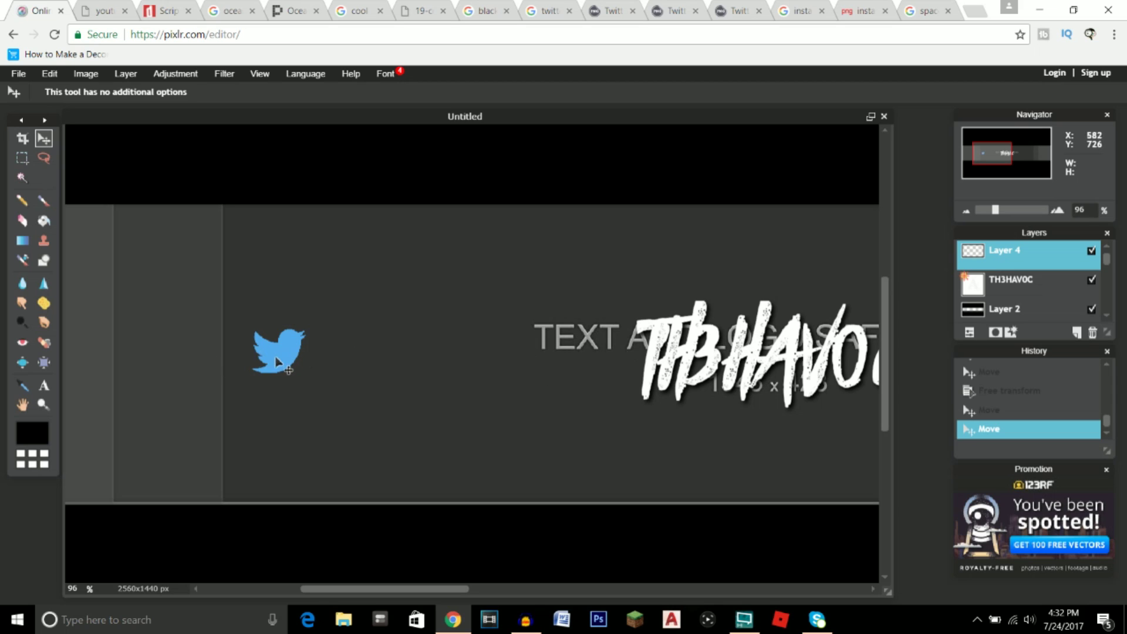
Step: Give Layer 4 a white inner glow with hardness 10 and size 100
right_click(1051, 262)
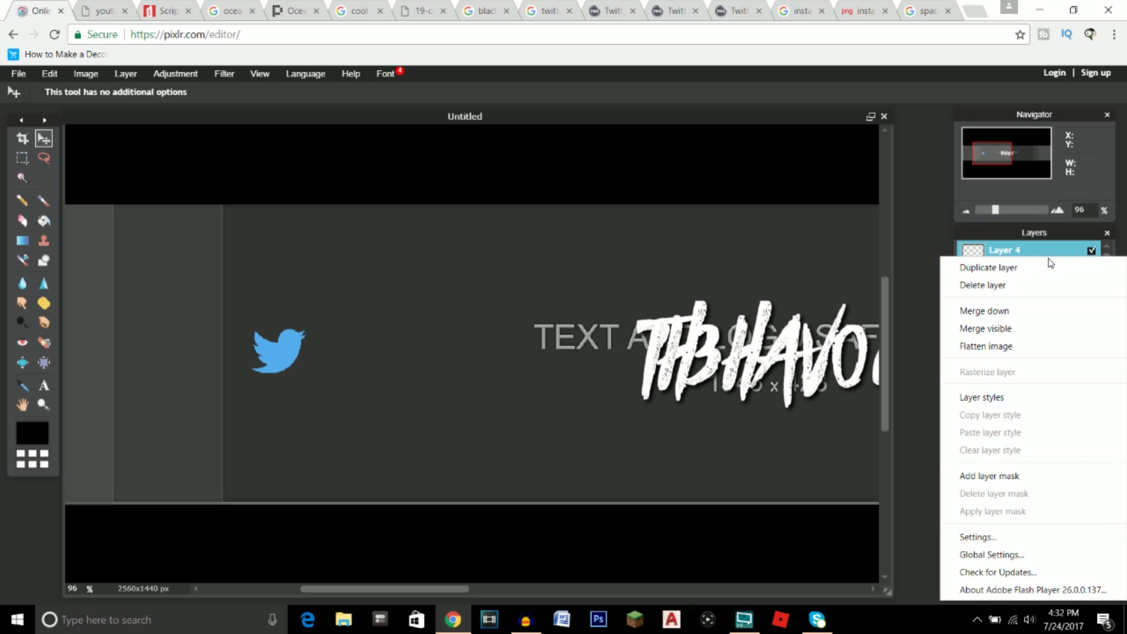
left_click(1007, 397)
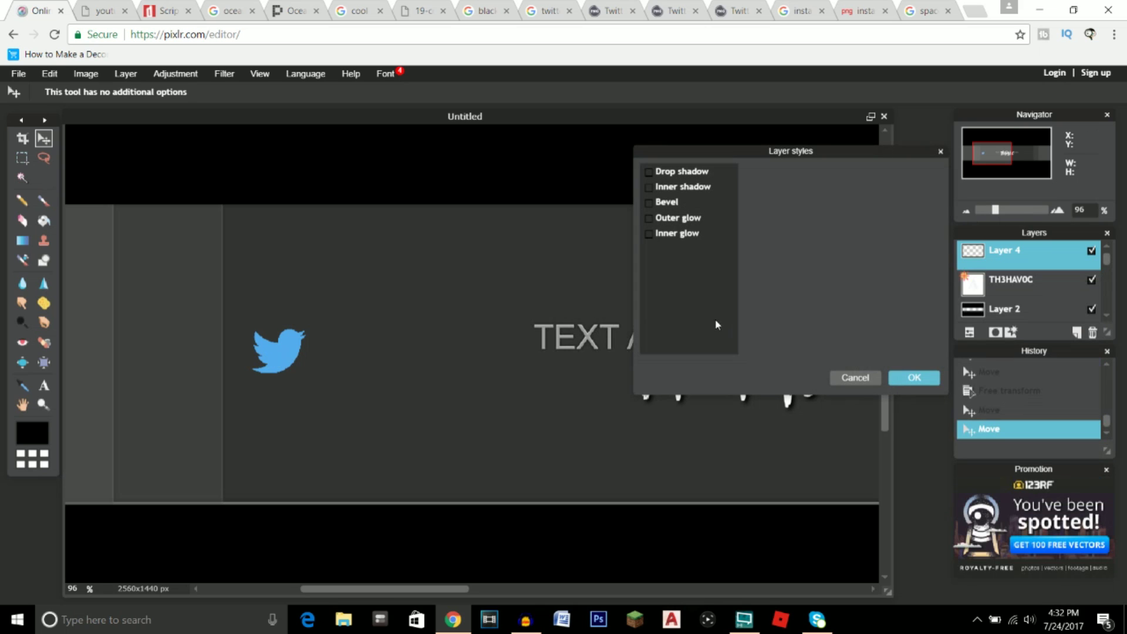
left_click(649, 234)
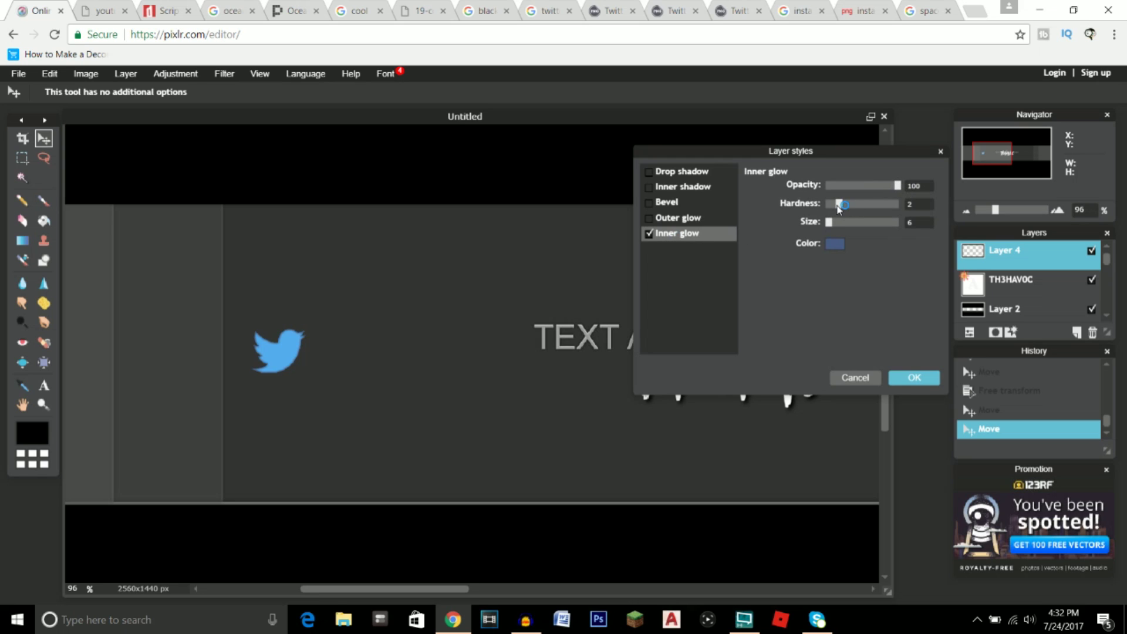
left_click_drag(838, 208, 907, 211)
left_click_drag(829, 223, 898, 223)
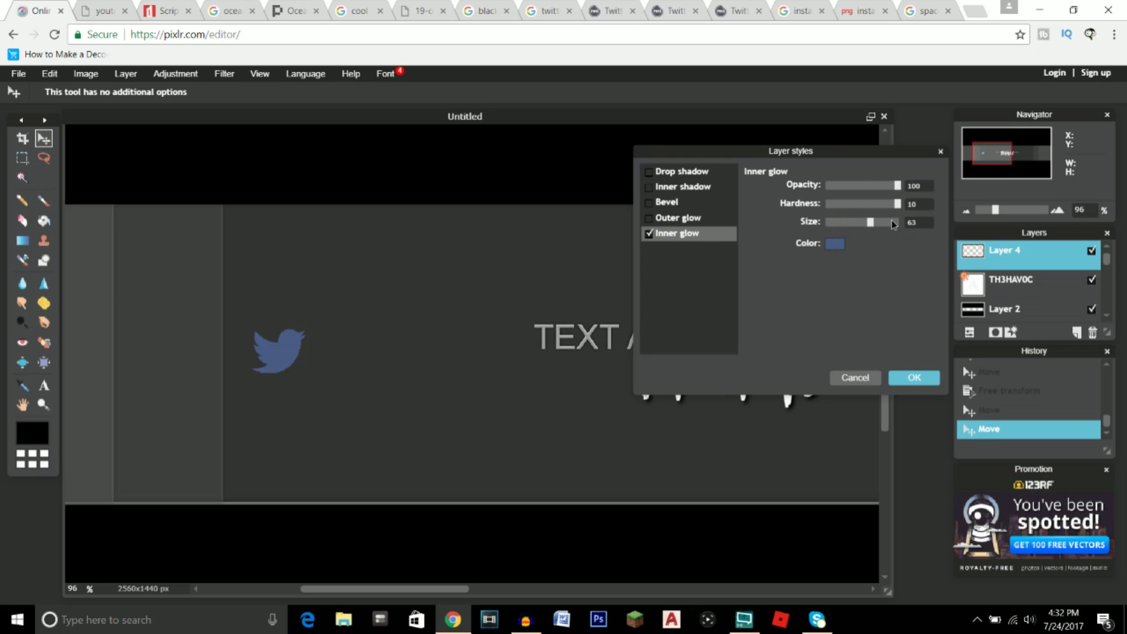
left_click(834, 244)
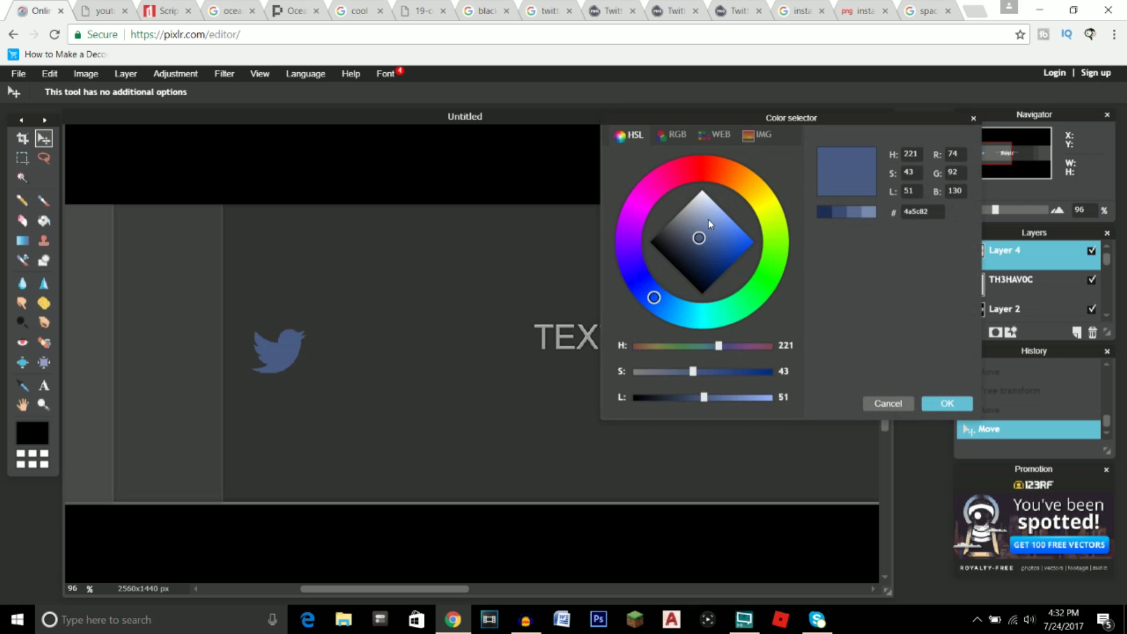
left_click_drag(712, 226, 702, 189)
left_click(937, 406)
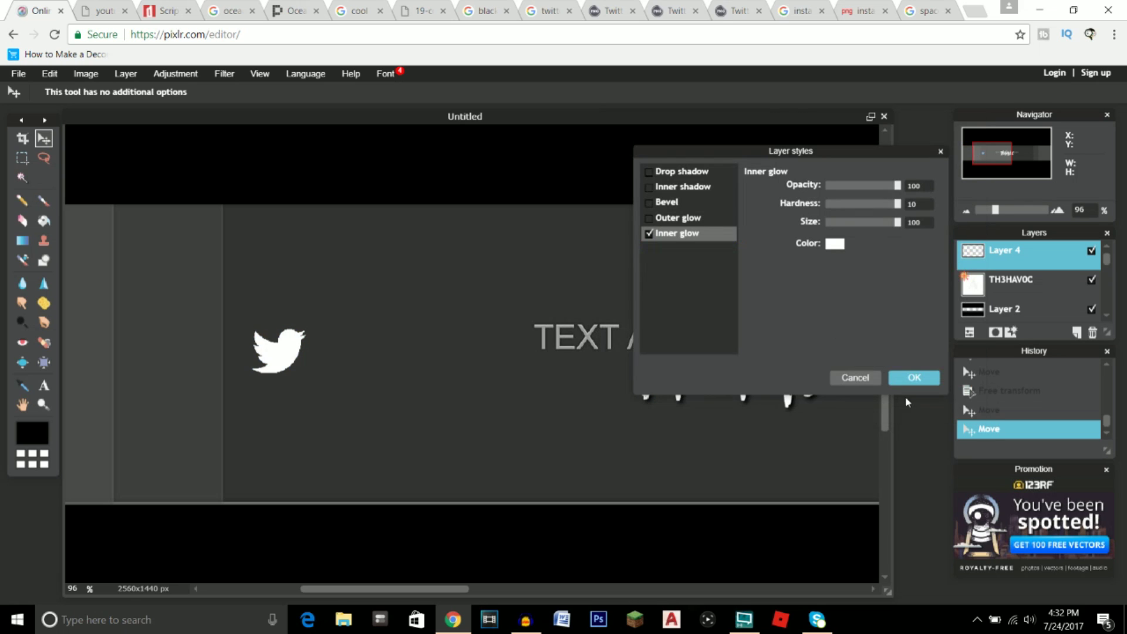
Step: Add a drop shadow with opacity 100 and distance 5, then apply the styles
left_click(649, 172)
left_click(664, 173)
left_click_drag(879, 187, 914, 179)
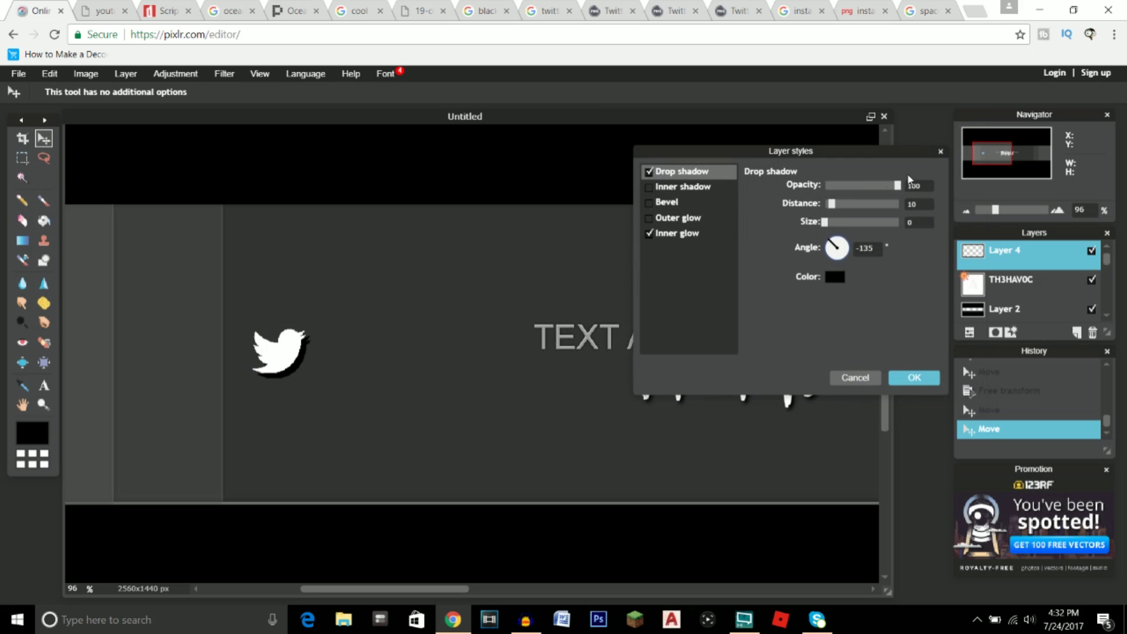
left_click_drag(831, 206, 829, 226)
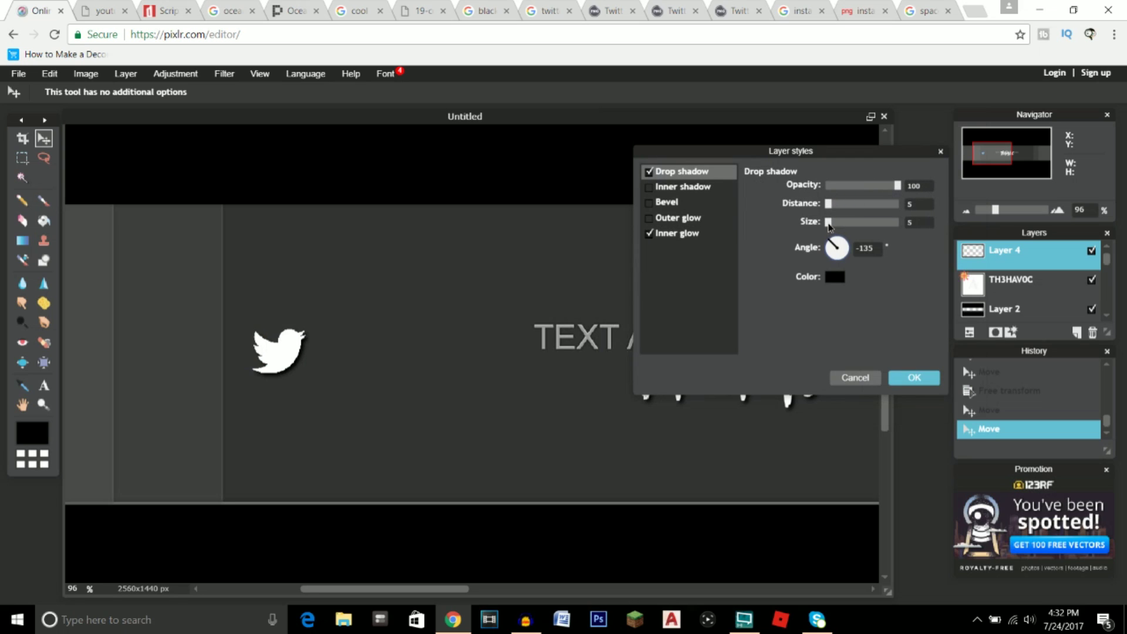
left_click(916, 377)
Step: Zoom out and choose instagram_PNG7 from the Desktop to open as a layer
scroll(305, 371, "up", 2)
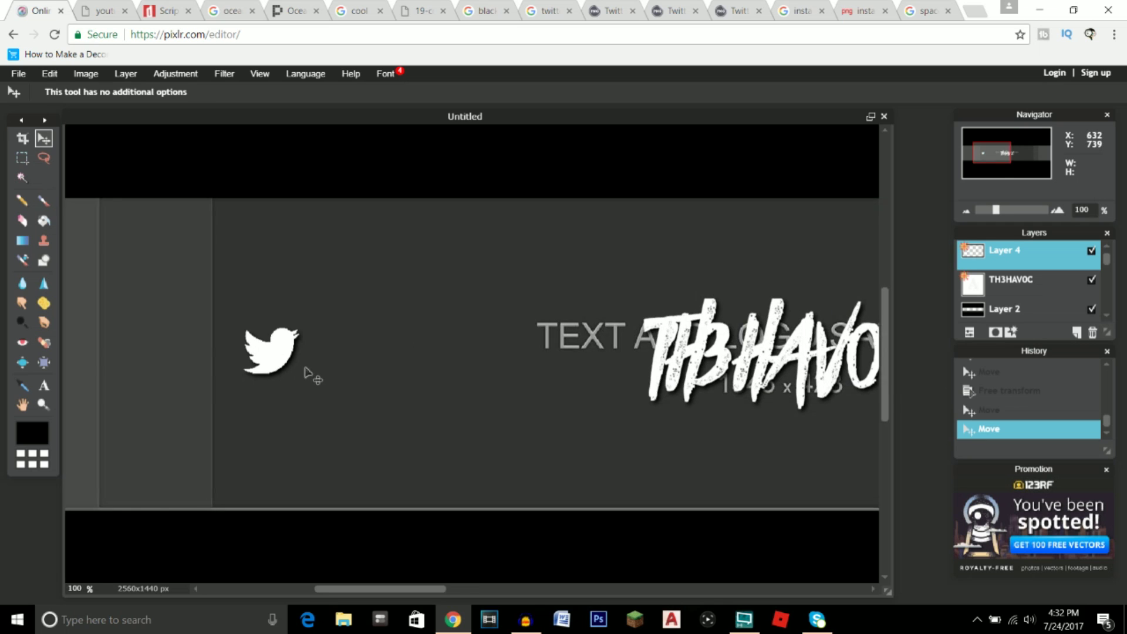
scroll(282, 369, "down", 2)
scroll(435, 430, "down", 3)
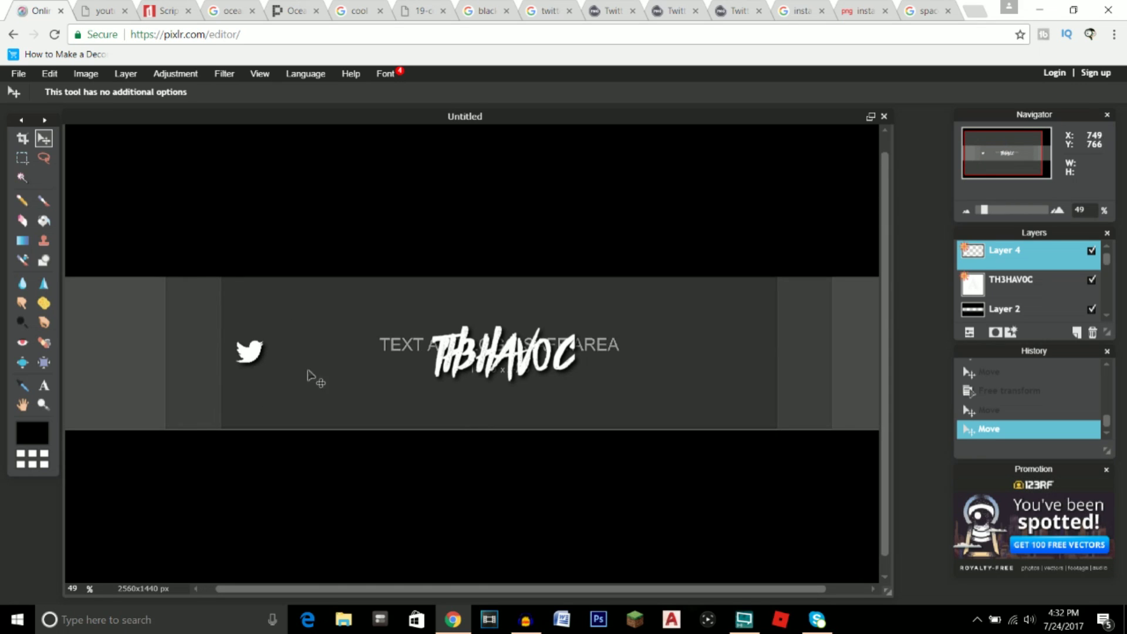
left_click(129, 75)
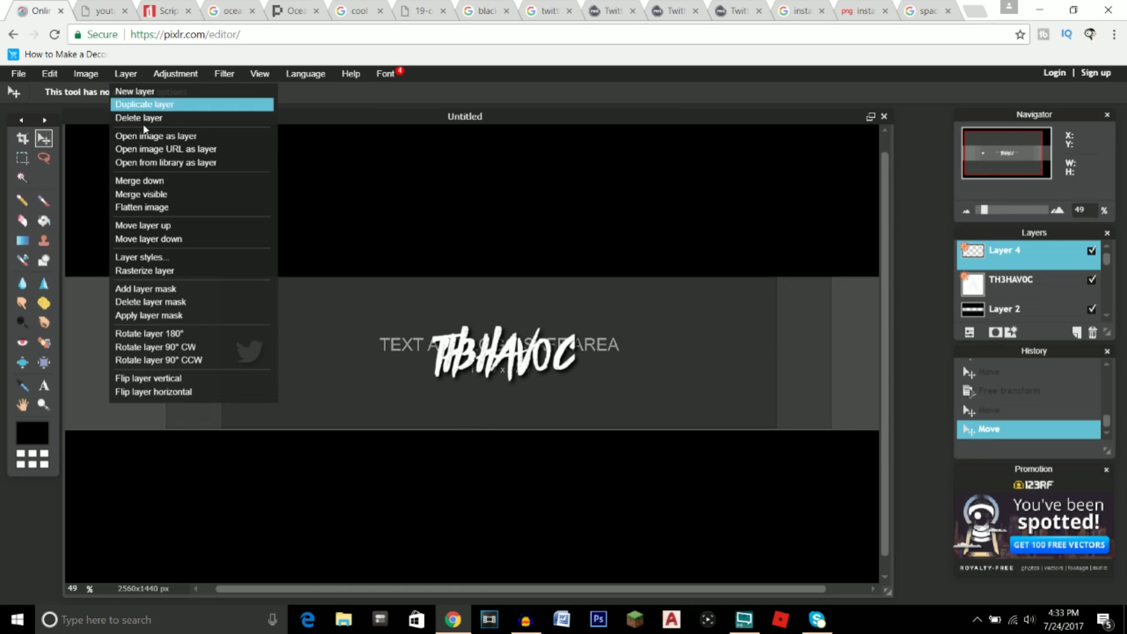
left_click(147, 138)
left_click(414, 314)
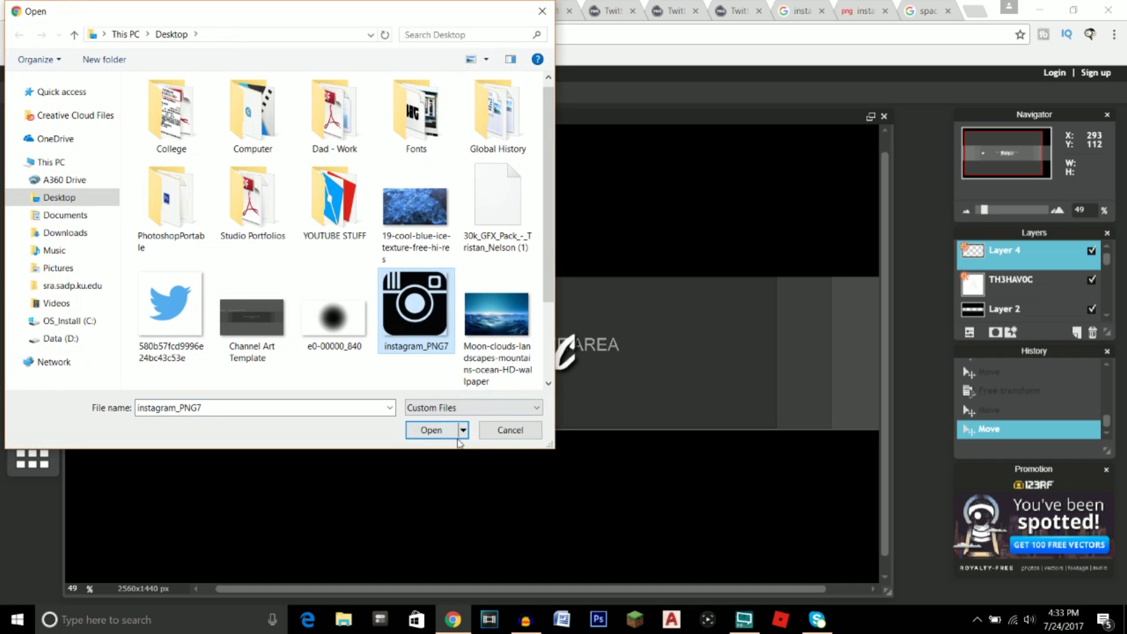